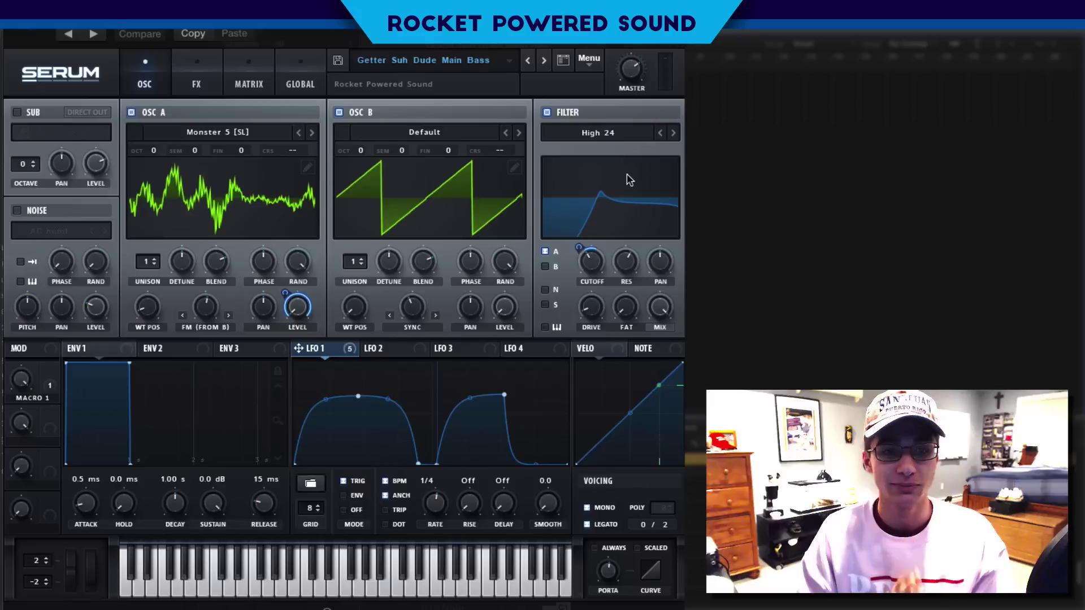
# Step: Reset to the Init preset, load Spectral > Monster 5 [SL] into oscillator A, and set its warp to FM (from B)
pyautogui.click(589, 59)
pyautogui.click(339, 165)
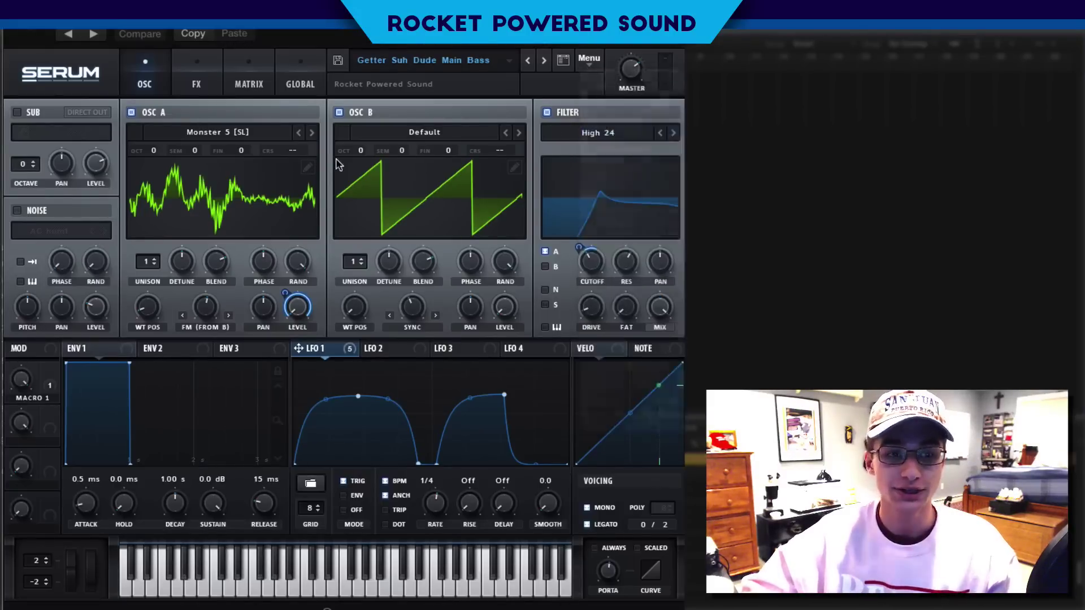
pyautogui.click(238, 133)
pyautogui.moveTo(232, 206)
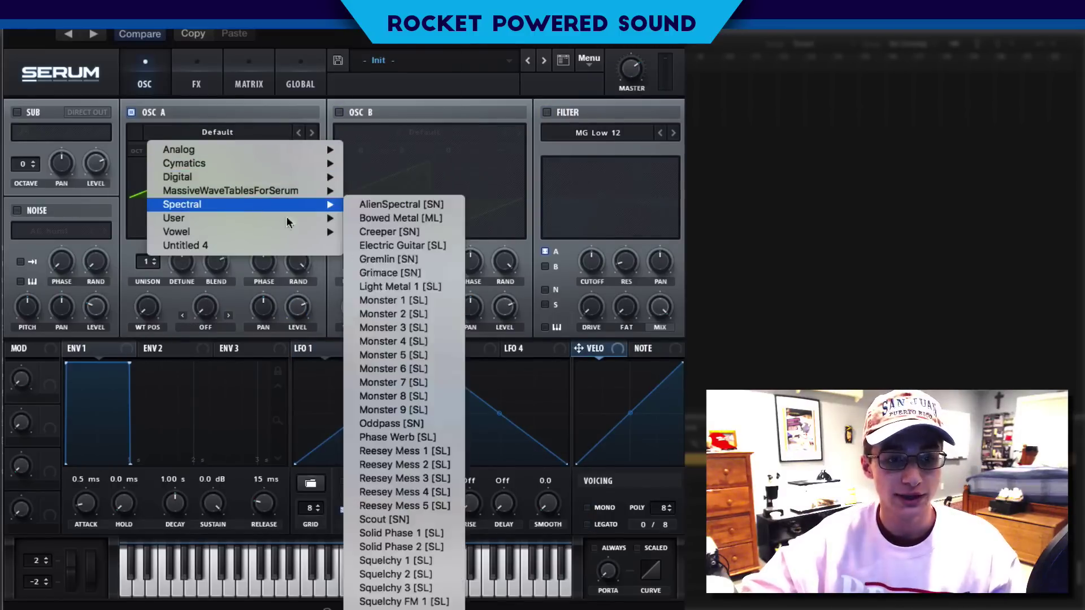
pyautogui.click(423, 356)
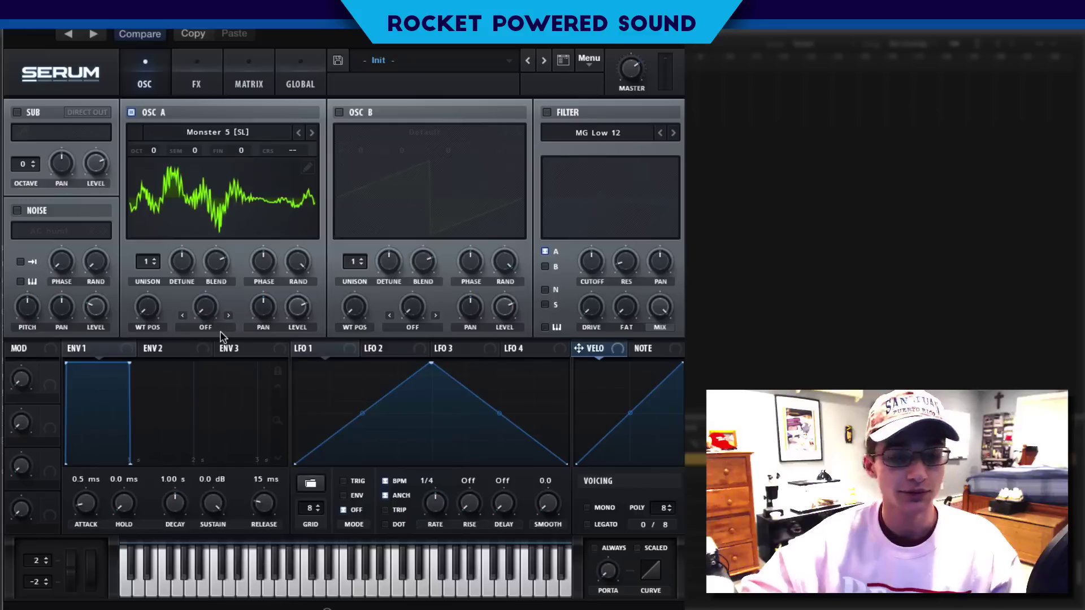
pyautogui.click(205, 327)
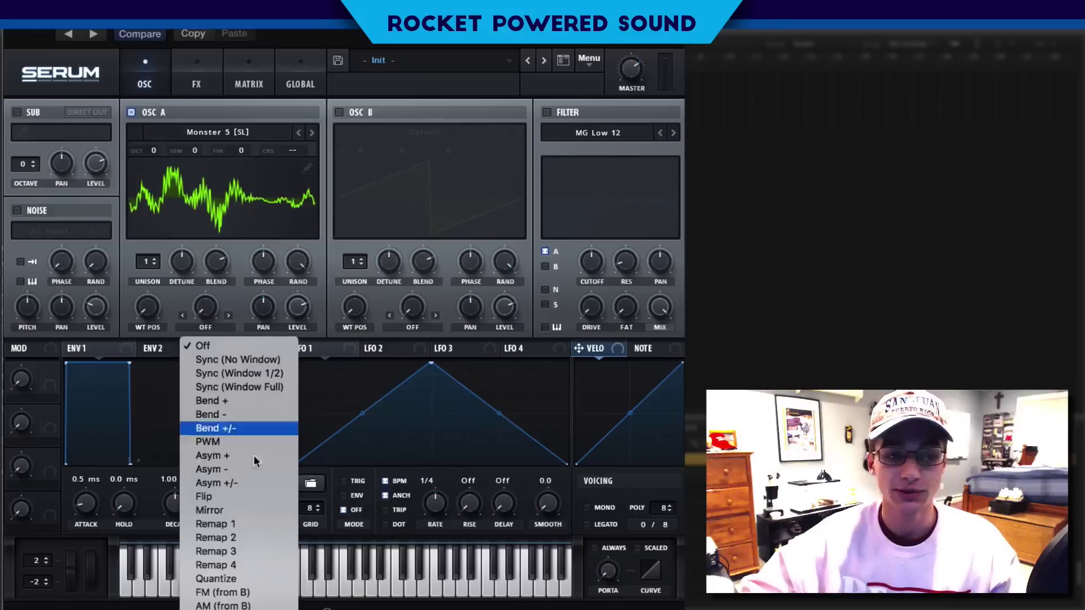
pyautogui.click(254, 593)
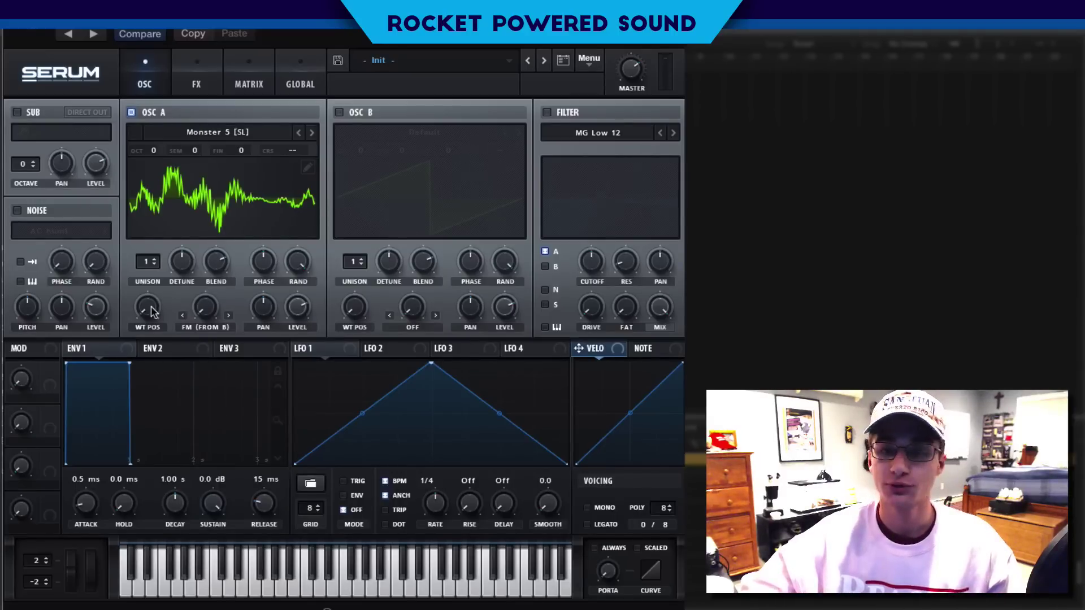
# Step: Raise oscillator A's wavetable position to about 11 and enable oscillator B with its default saw
pyautogui.moveTo(151, 312)
pyautogui.mouseDown()
pyautogui.moveTo(195, 223)
pyautogui.moveTo(155, 290)
pyautogui.moveTo(154, 314)
pyautogui.mouseUp()
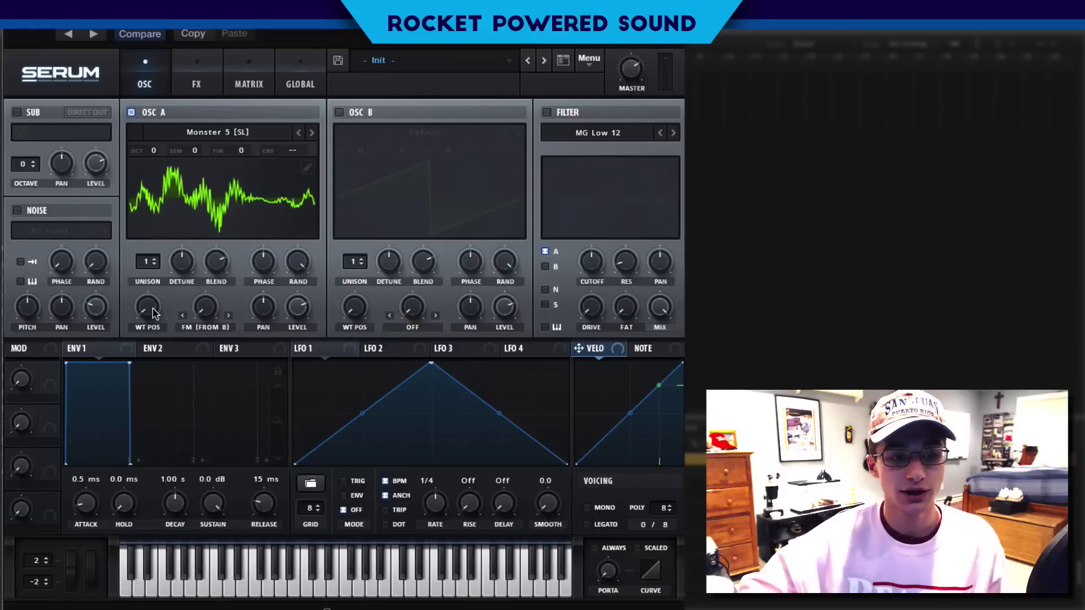
pyautogui.moveTo(153, 314)
pyautogui.mouseDown()
pyautogui.moveTo(147, 285)
pyautogui.moveTo(151, 308)
pyautogui.mouseUp()
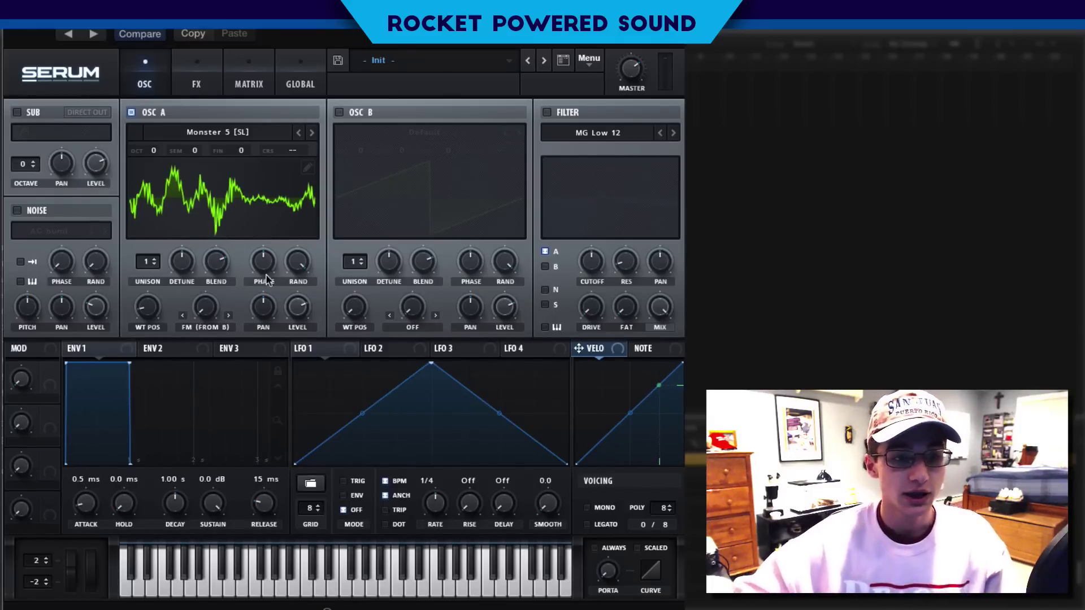
pyautogui.click(339, 113)
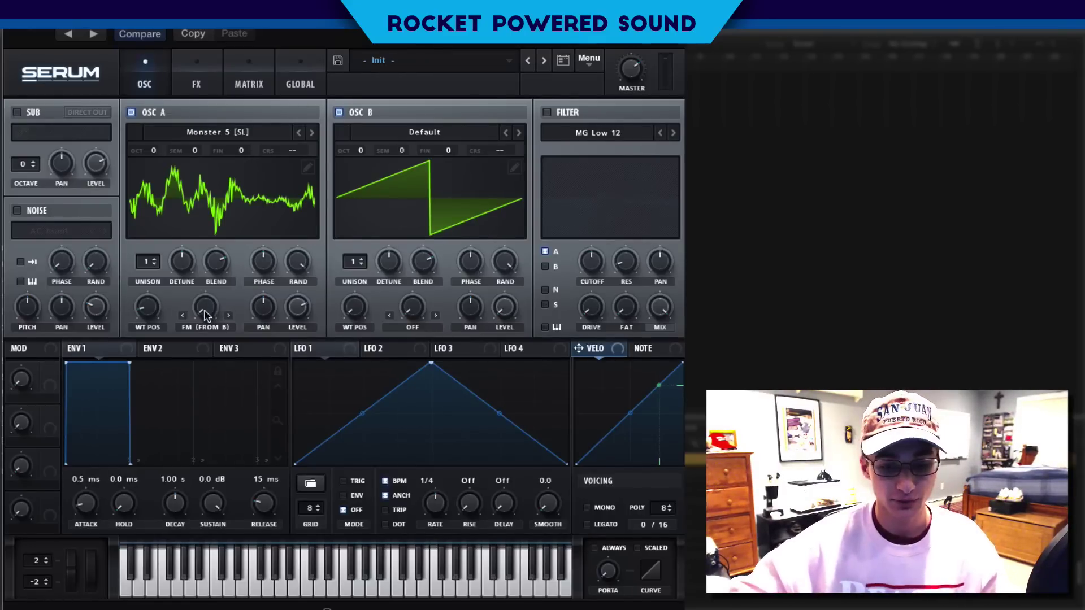
# Step: Set oscillator A's FM (from B) warp amount to about 54%
pyautogui.moveTo(205, 315); pyautogui.dragTo(237, 252)
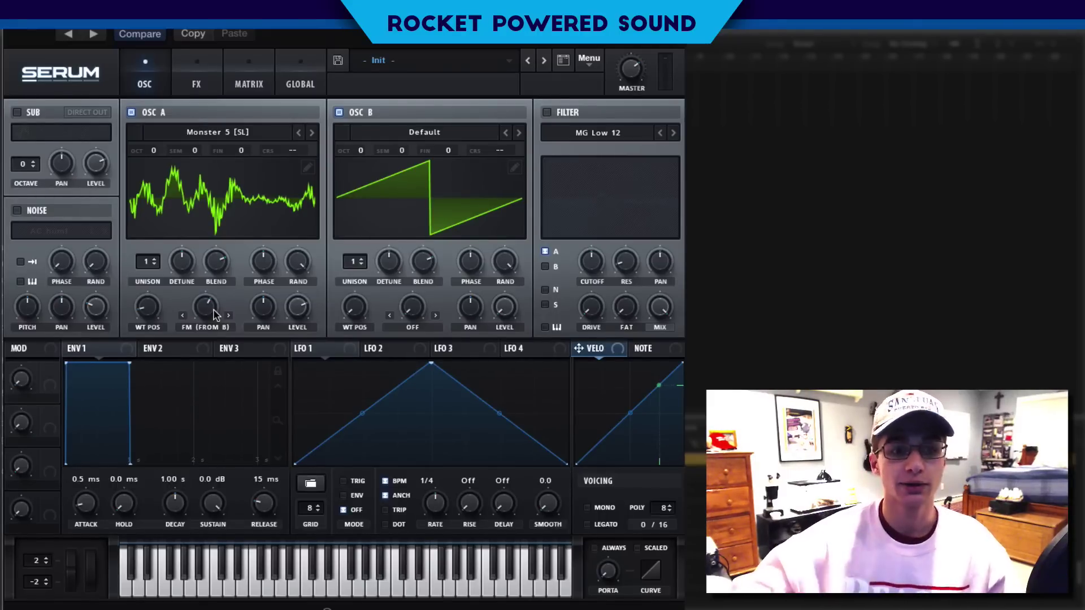
pyautogui.moveTo(211, 313)
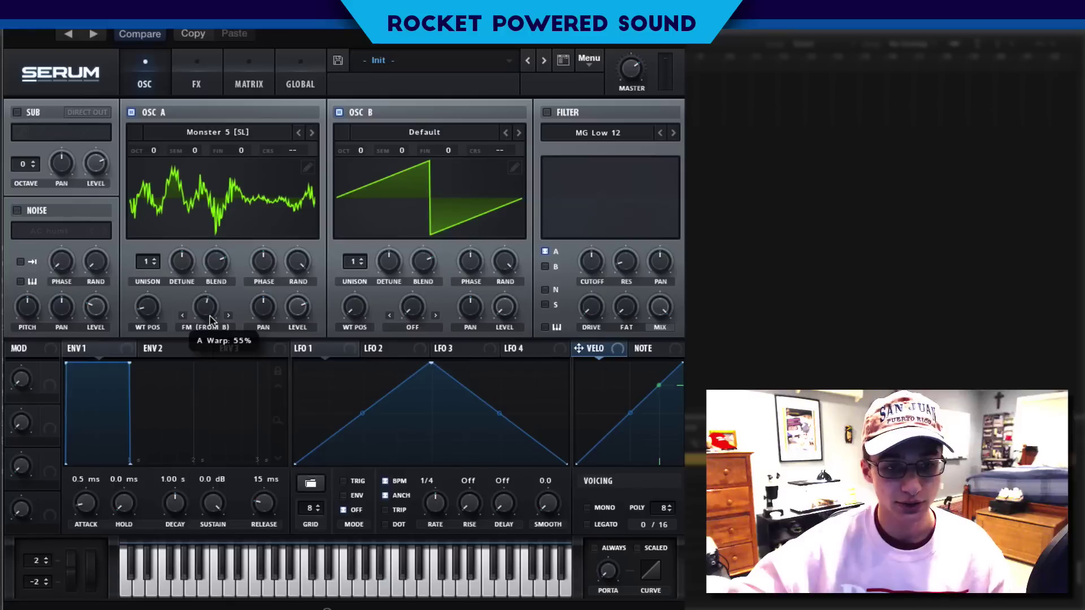
pyautogui.moveTo(210, 320); pyautogui.dragTo(210, 322)
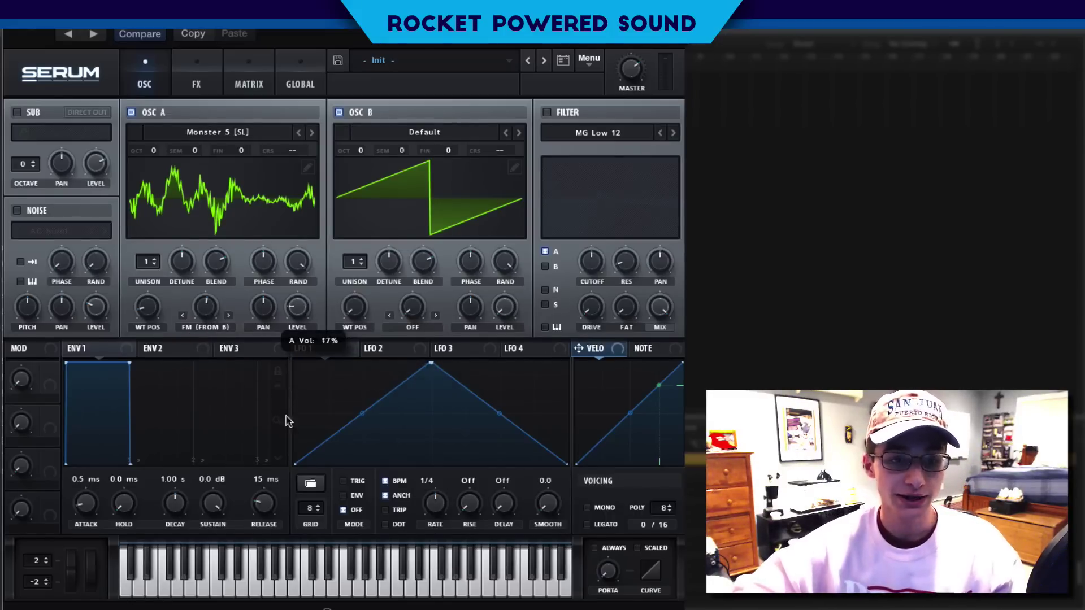
# Step: Route LFO 1 to oscillator A's level and redraw the LFO shape as two rounded humps
pyautogui.moveTo(302, 349); pyautogui.dragTo(297, 307)
pyautogui.moveTo(431, 363); pyautogui.dragTo(310, 405)
pyautogui.moveTo(410, 420)
pyautogui.mouseDown()
pyautogui.moveTo(448, 460)
pyautogui.moveTo(430, 465)
pyautogui.moveTo(421, 414)
pyautogui.mouseUp()
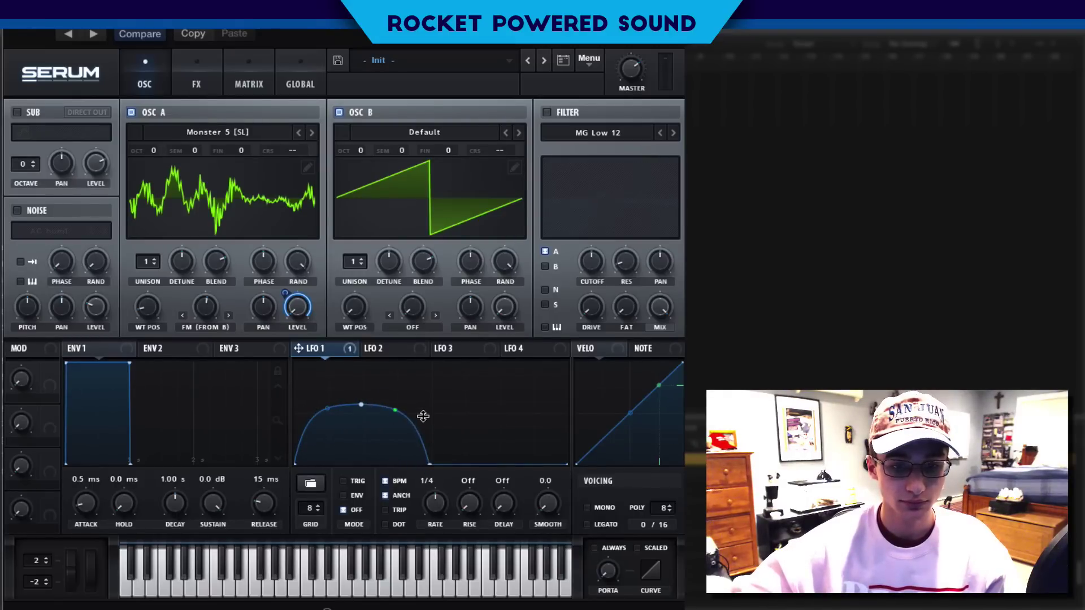
pyautogui.moveTo(533, 464)
pyautogui.mouseDown()
pyautogui.moveTo(503, 417)
pyautogui.moveTo(459, 419)
pyautogui.moveTo(501, 410)
pyautogui.moveTo(527, 459)
pyautogui.mouseUp()
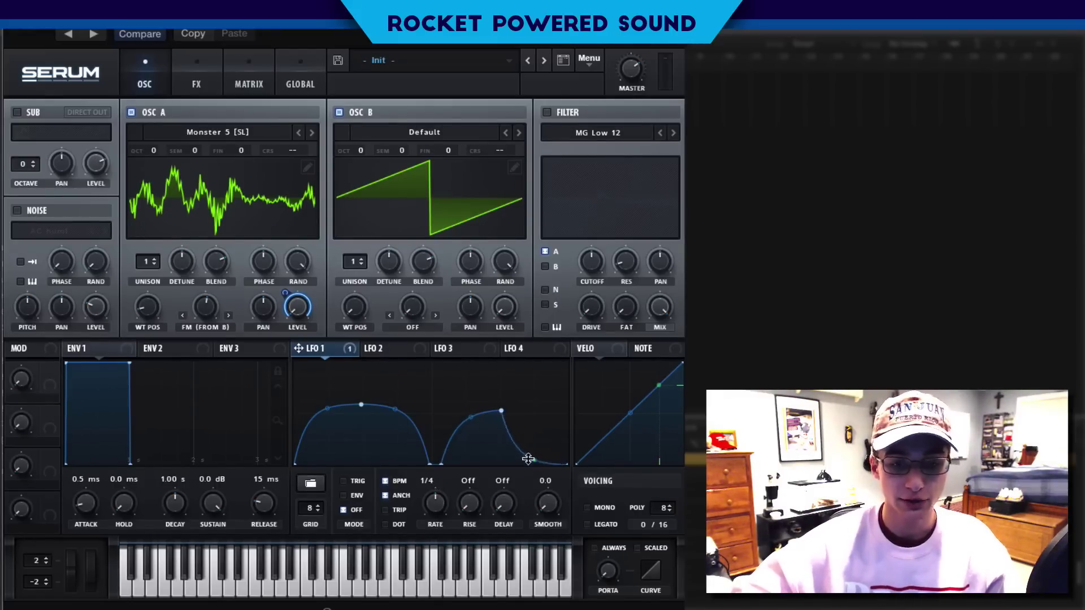
pyautogui.moveTo(469, 419); pyautogui.dragTo(465, 412)
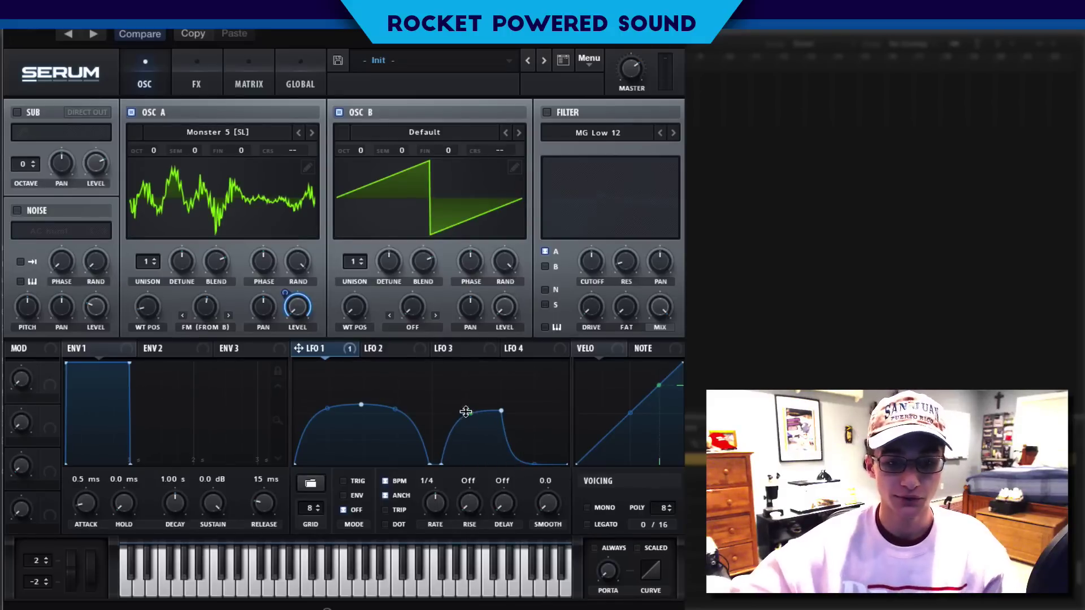
pyautogui.click(417, 330)
# Step: Set oscillator B's warp to Sync (No Window) and nudge the sync amount up slightly
pyautogui.click(434, 359)
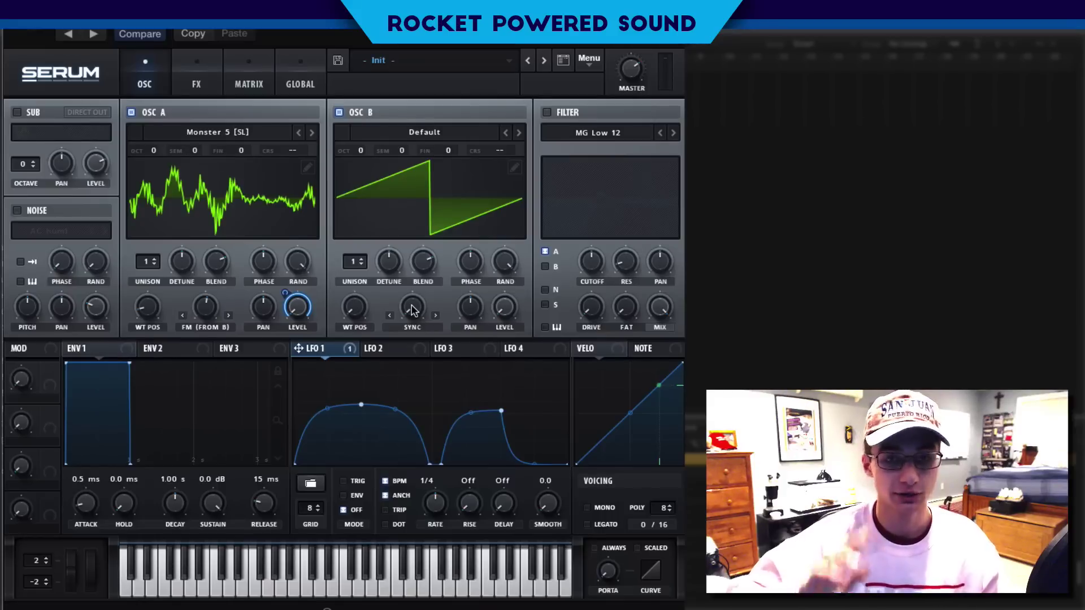
pyautogui.moveTo(410, 309)
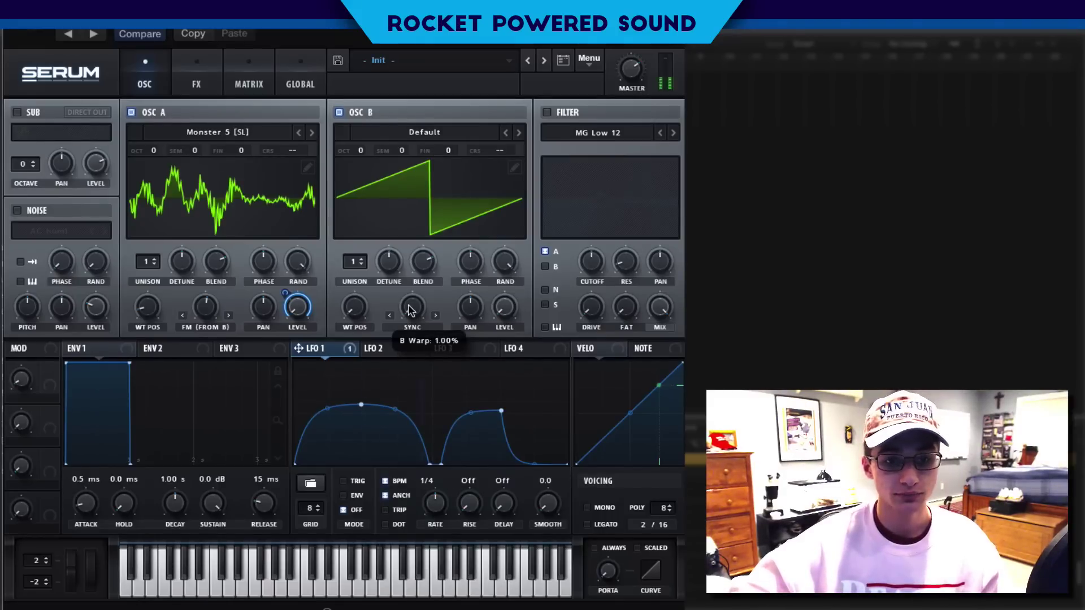
pyautogui.moveTo(411, 309); pyautogui.dragTo(425, 255)
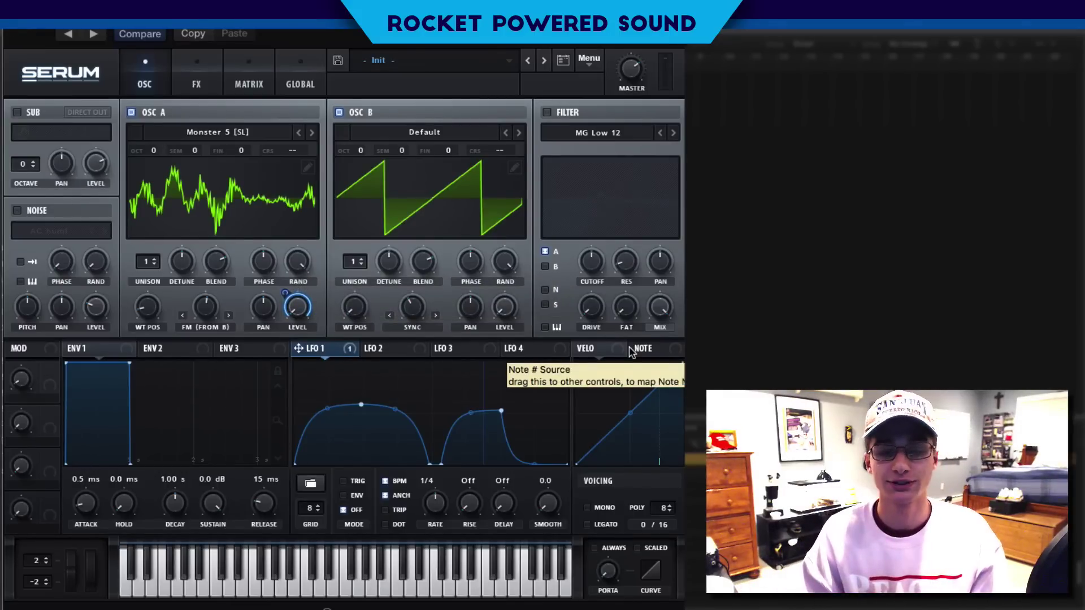
# Step: Enable the filter as Normal > High 24, with the cutoff lowered and the resonance raised
pyautogui.click(547, 112)
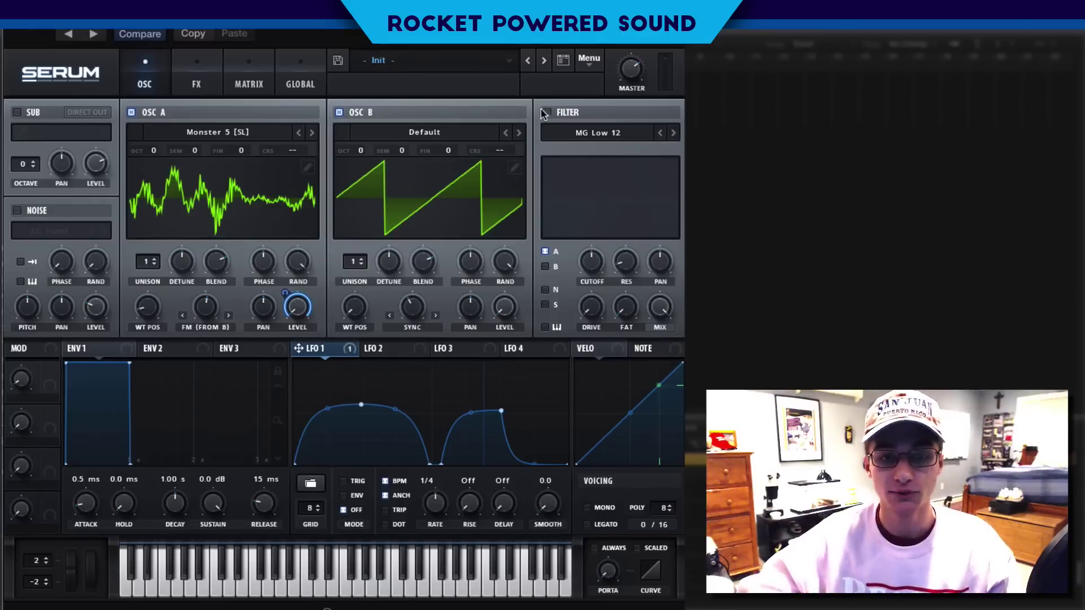
pyautogui.click(597, 135)
pyautogui.moveTo(604, 145)
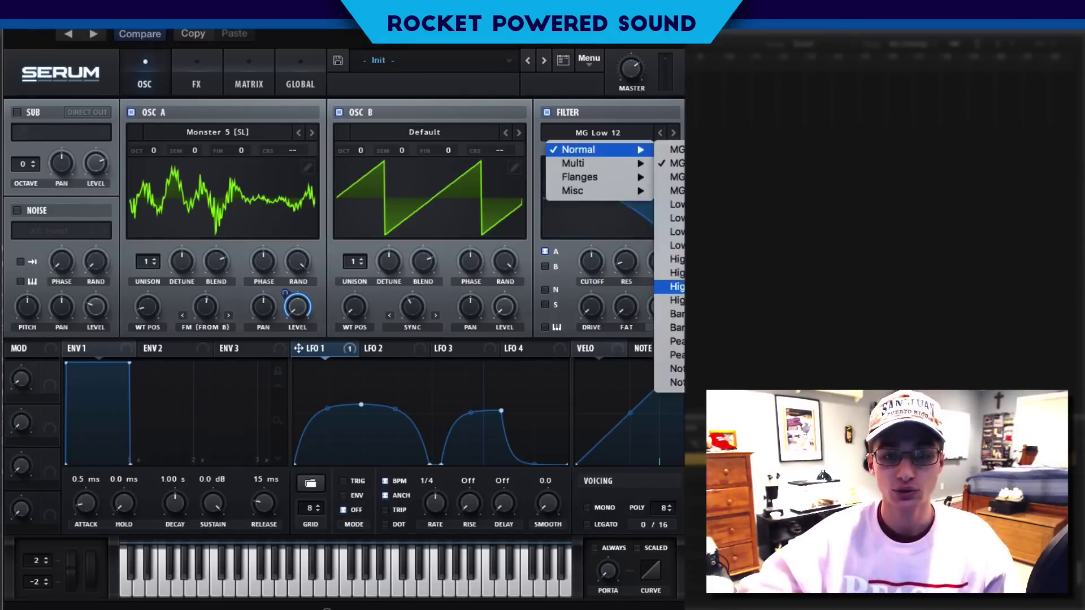
pyautogui.click(675, 300)
pyautogui.moveTo(601, 267); pyautogui.dragTo(598, 290)
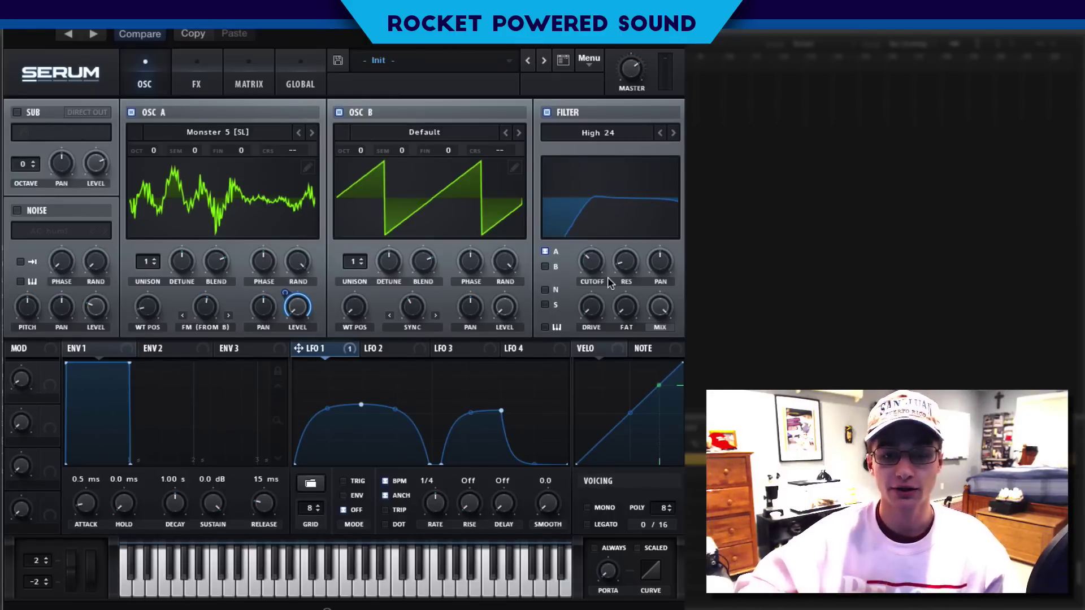
pyautogui.moveTo(617, 270); pyautogui.dragTo(632, 207)
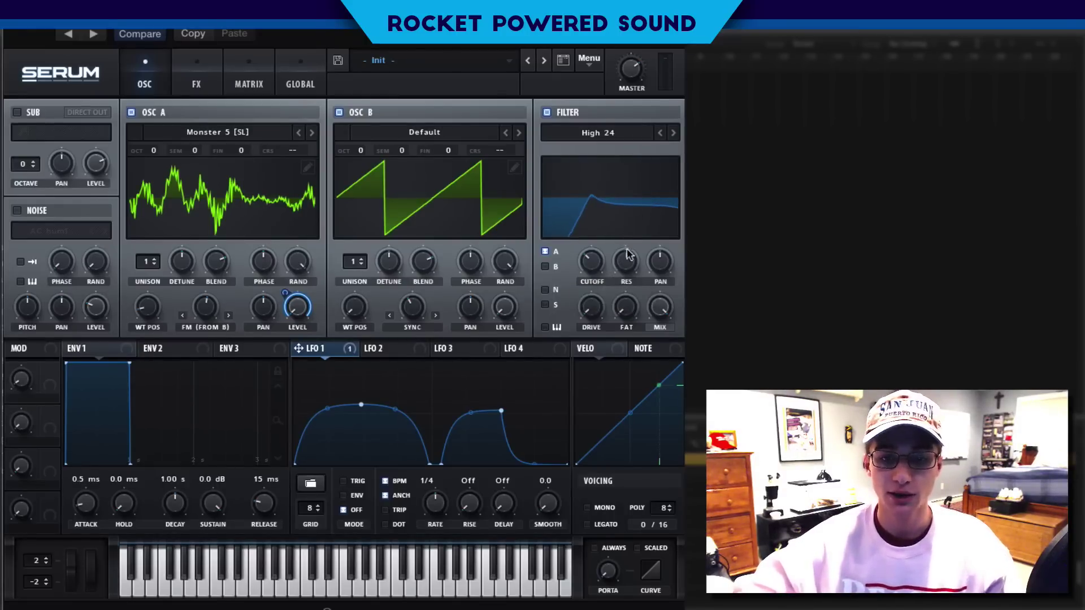
pyautogui.moveTo(356, 348)
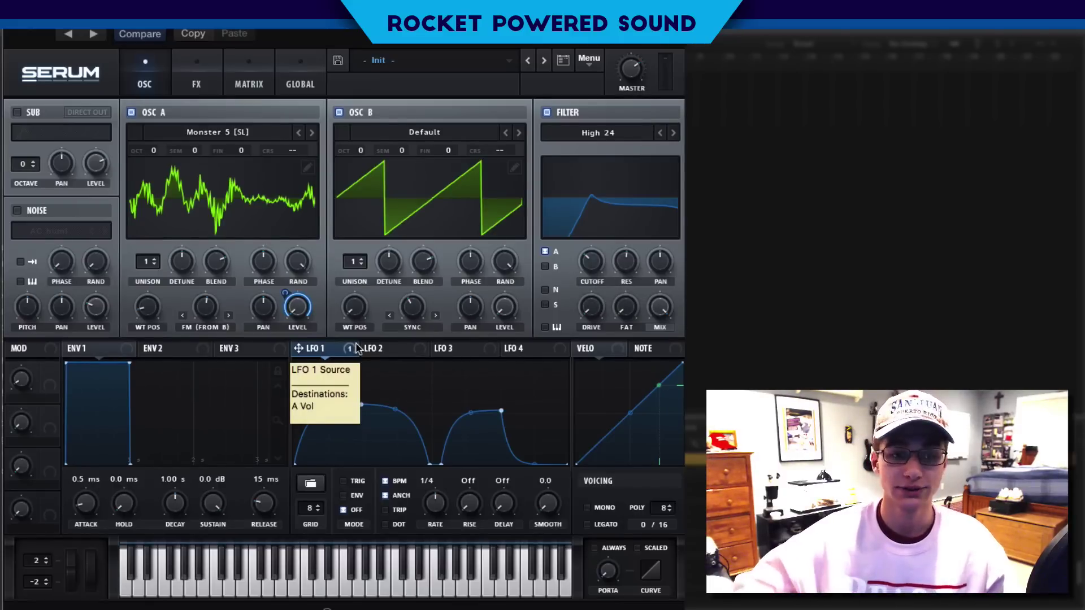
# Step: Modulate the filter cutoff with LFO 1 at a modest depth and raise filter drive to 44%
pyautogui.moveTo(357, 347); pyautogui.dragTo(590, 265)
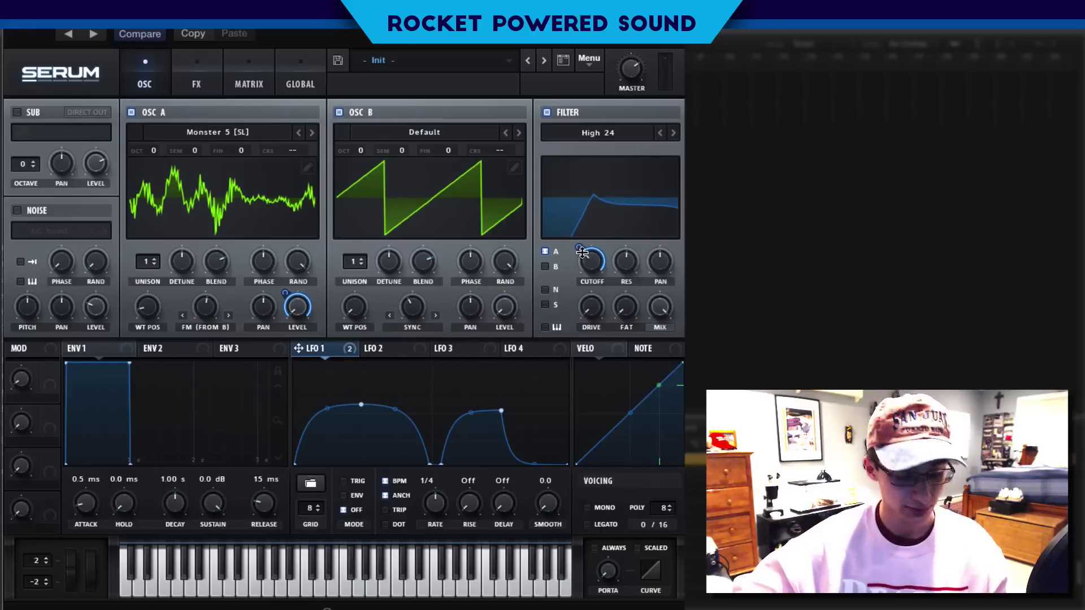
pyautogui.moveTo(580, 252); pyautogui.dragTo(560, 265)
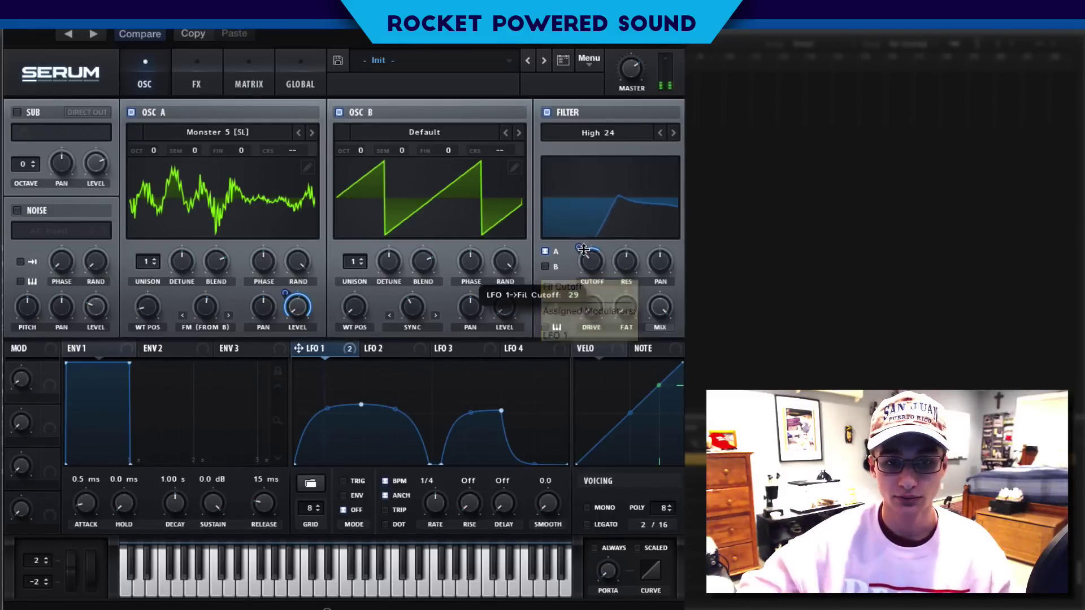
pyautogui.moveTo(582, 251); pyautogui.dragTo(582, 251)
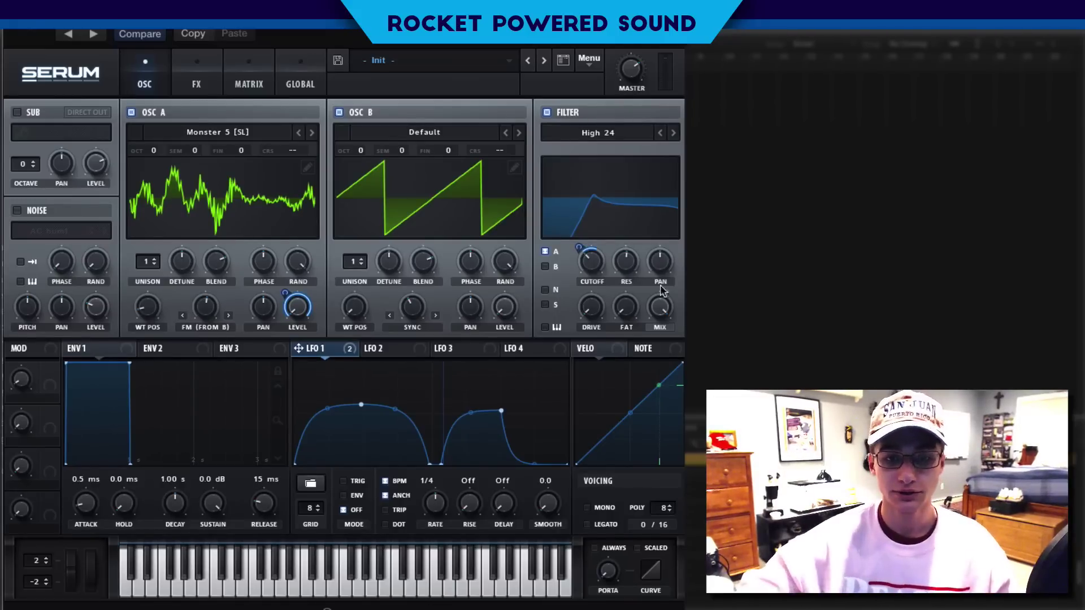
pyautogui.moveTo(613, 285); pyautogui.dragTo(615, 254)
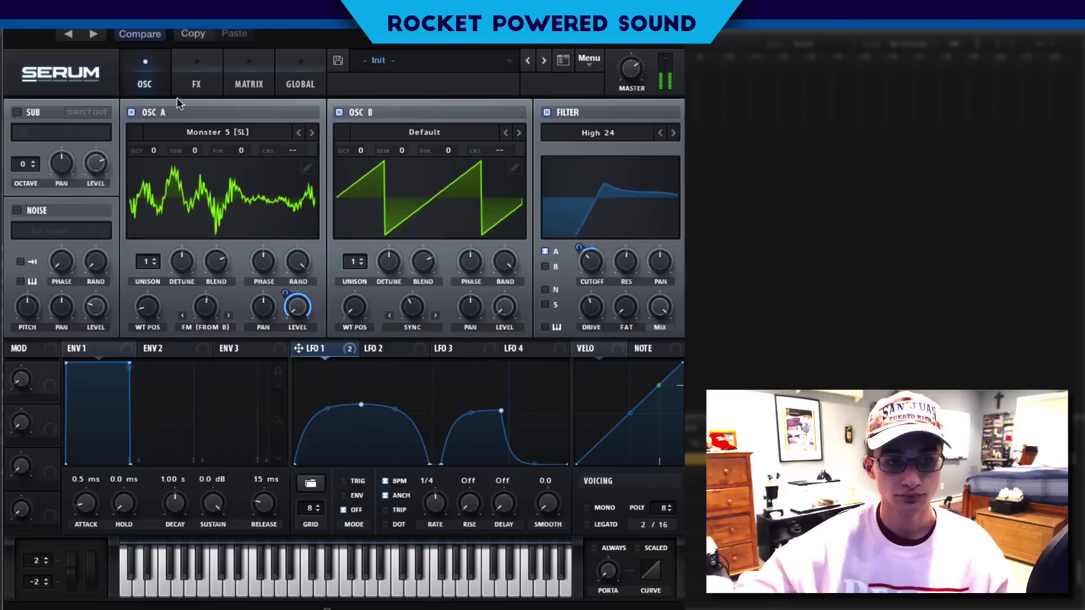
# Step: Put Tube distortion at 100% drive first in the FX chain, set LFO 1 to TRIG, and enable Phaser
pyautogui.click(192, 85)
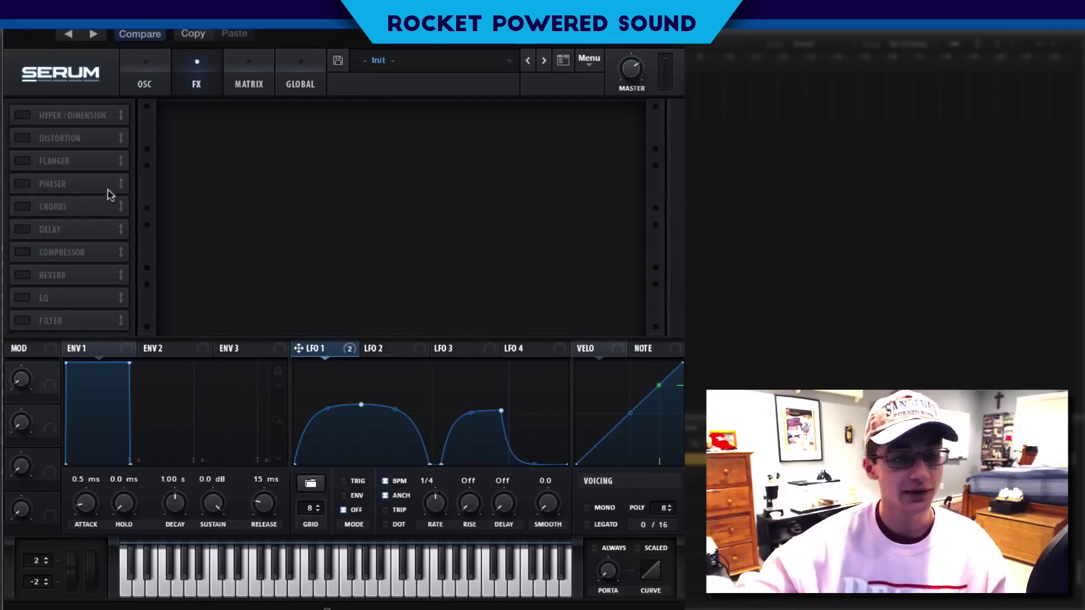
pyautogui.click(24, 140)
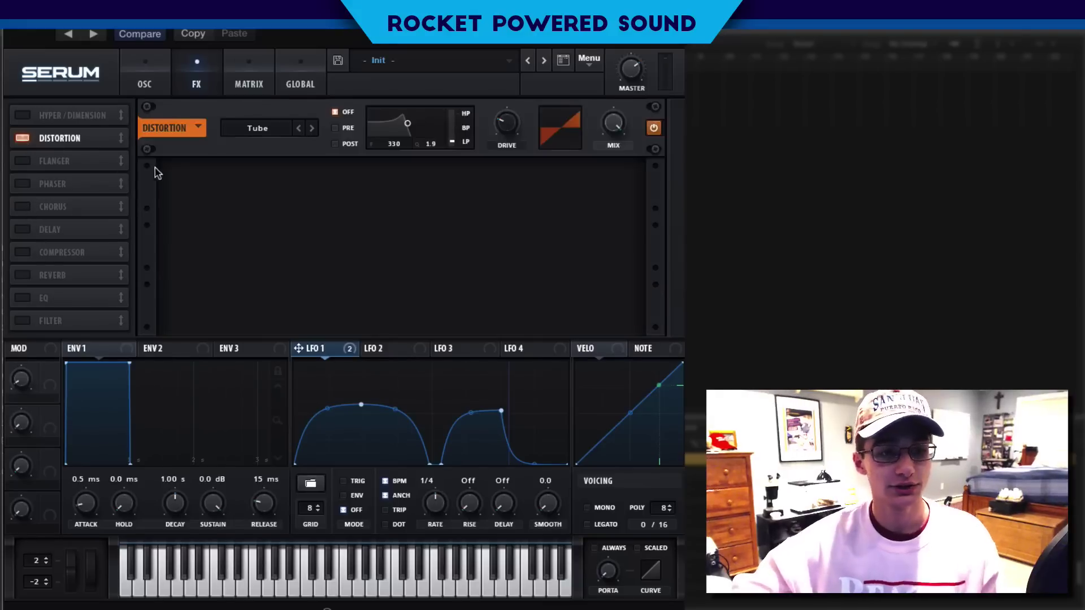
pyautogui.moveTo(104, 140); pyautogui.dragTo(113, 116)
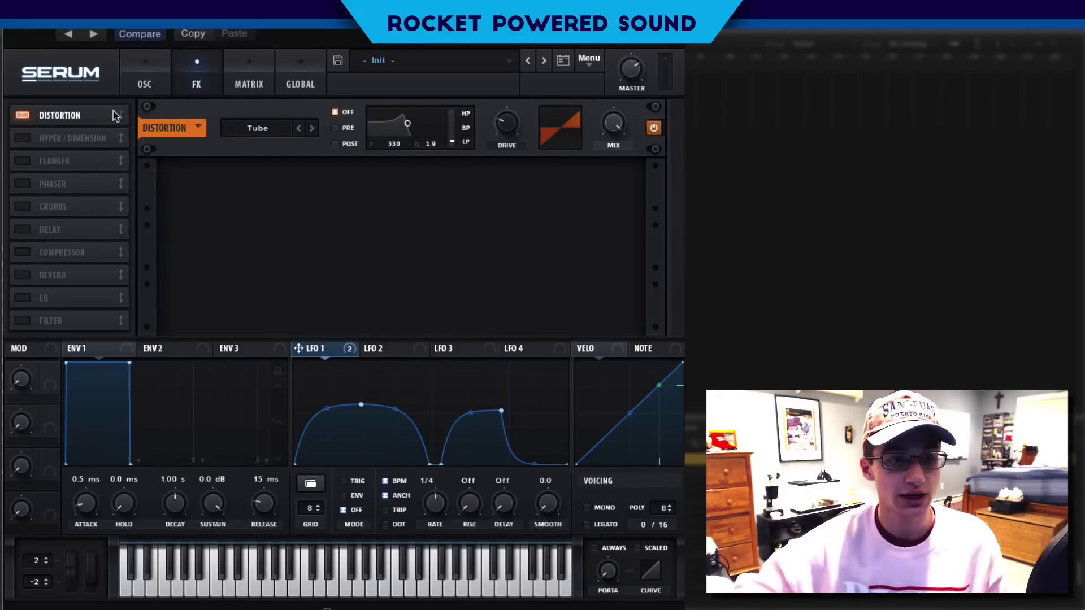
pyautogui.moveTo(506, 123); pyautogui.dragTo(507, 76)
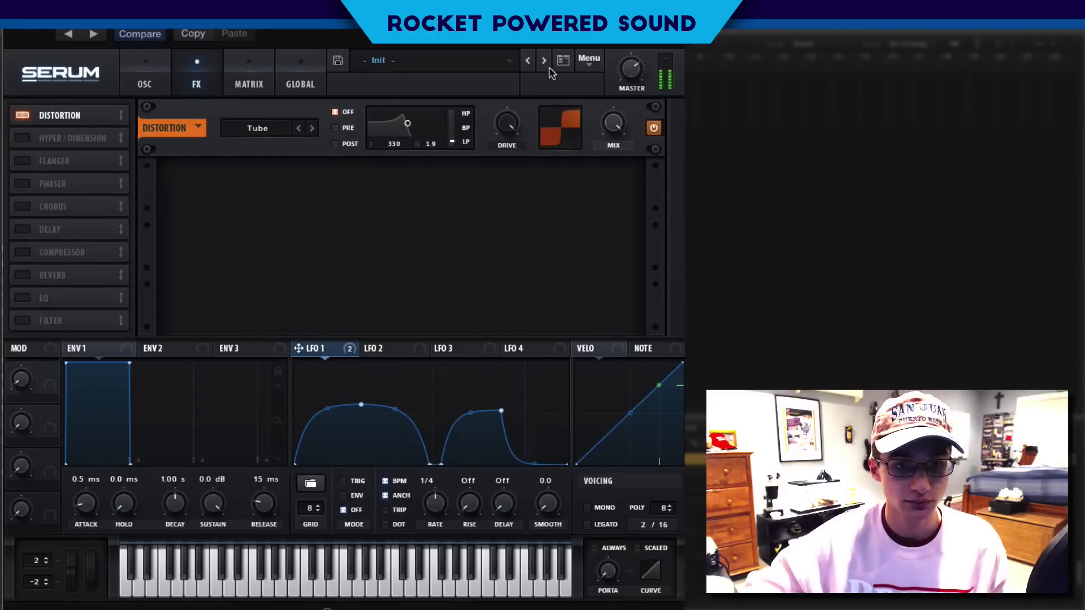
pyautogui.click(343, 481)
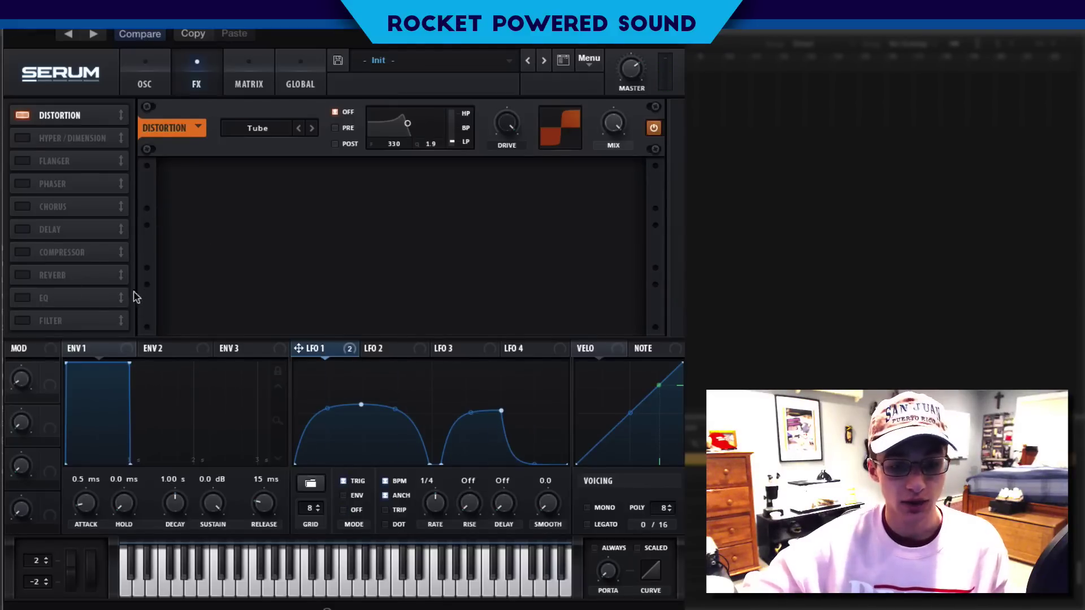
pyautogui.click(23, 183)
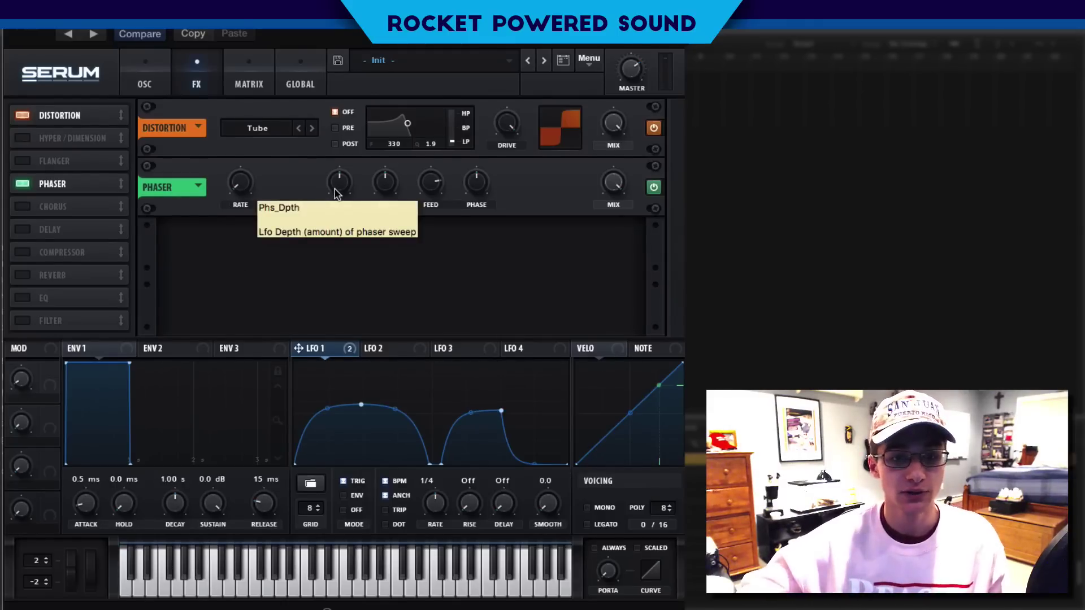
# Step: Turn the phaser depth down to 0% and its mix down to 82%
pyautogui.moveTo(337, 195); pyautogui.dragTo(358, 240)
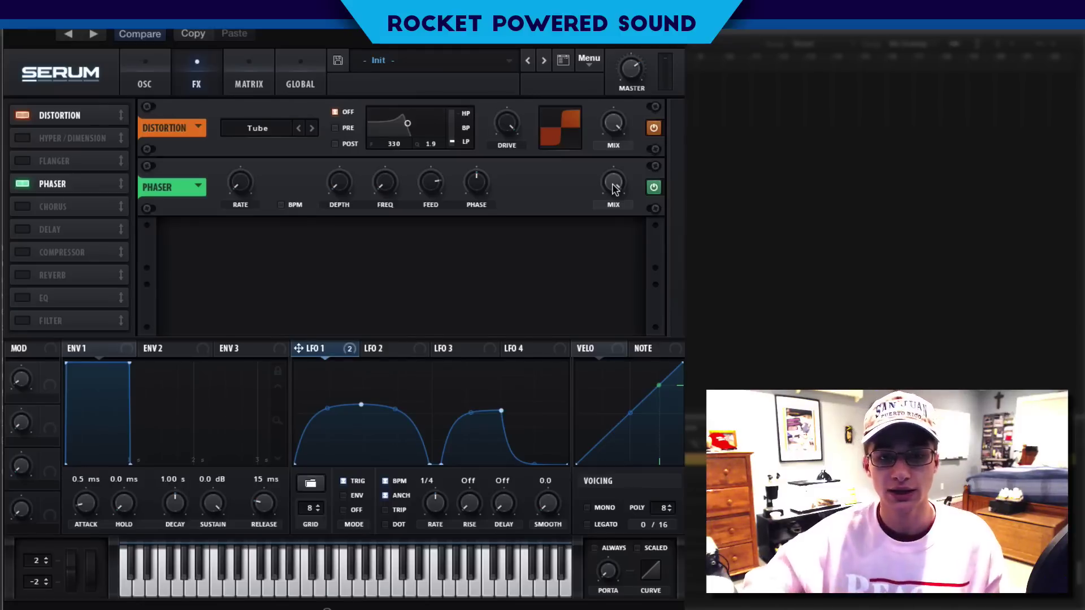
pyautogui.moveTo(615, 188); pyautogui.dragTo(594, 197)
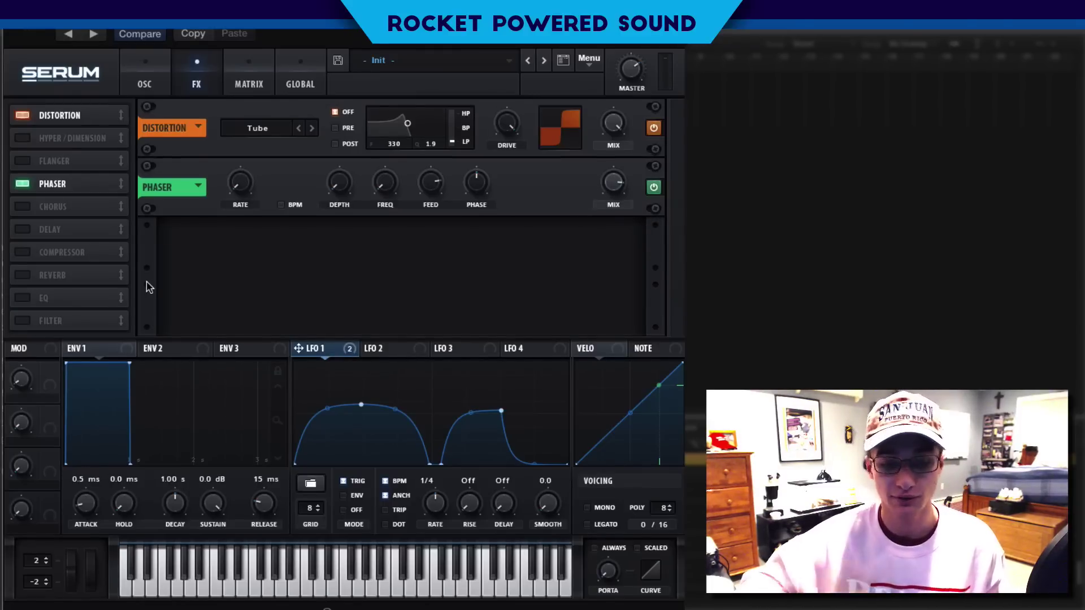
# Step: Enable the EQ with both bands set to peak and boosted, the low band to 16.4 dB
pyautogui.click(22, 297)
pyautogui.click(355, 246)
pyautogui.click(444, 246)
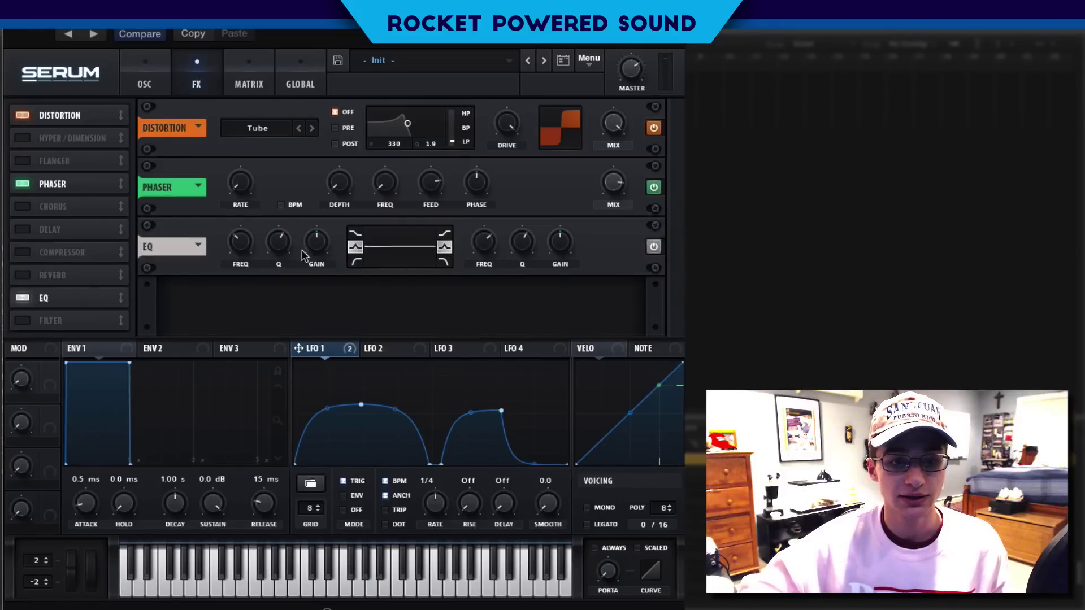
pyautogui.moveTo(317, 250); pyautogui.dragTo(342, 232)
pyautogui.moveTo(559, 242); pyautogui.dragTo(586, 226)
pyautogui.moveTo(316, 243); pyautogui.dragTo(325, 227)
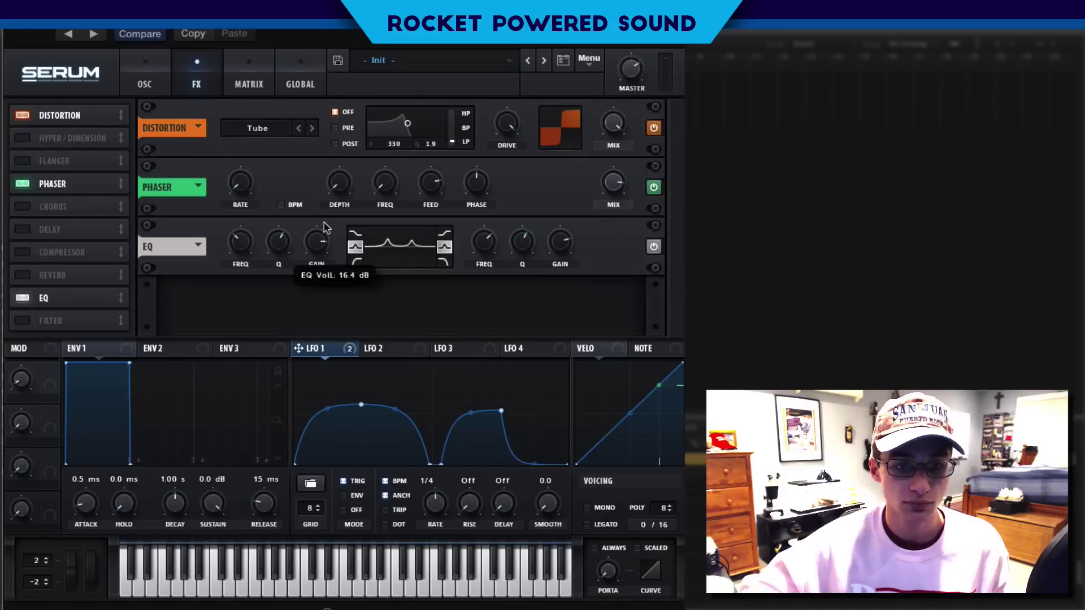
# Step: Modulate both EQ band frequencies with LFO 1 and order the FX chain Distortion, Phaser, EQ
pyautogui.moveTo(314, 346); pyautogui.dragTo(211, 247)
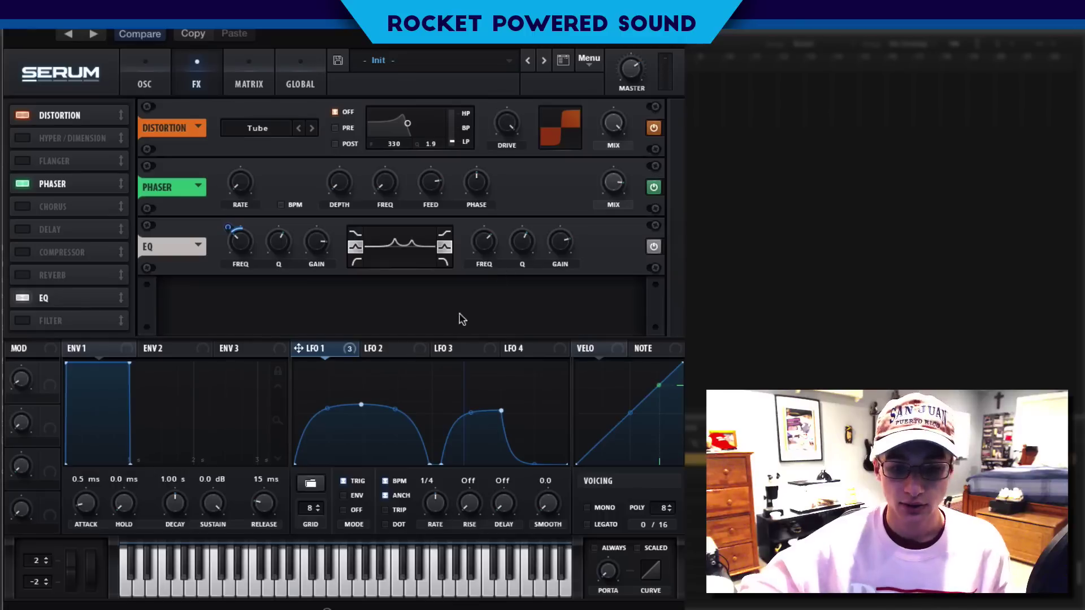
pyautogui.moveTo(330, 348); pyautogui.dragTo(477, 244)
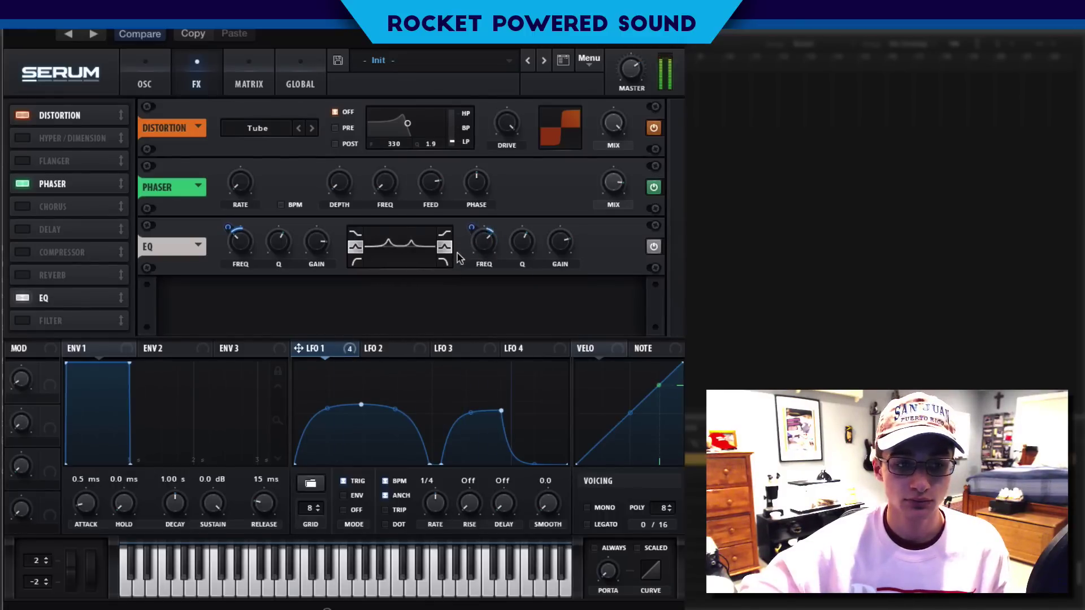
pyautogui.moveTo(103, 291); pyautogui.dragTo(92, 134)
pyautogui.moveTo(80, 207); pyautogui.dragTo(73, 172)
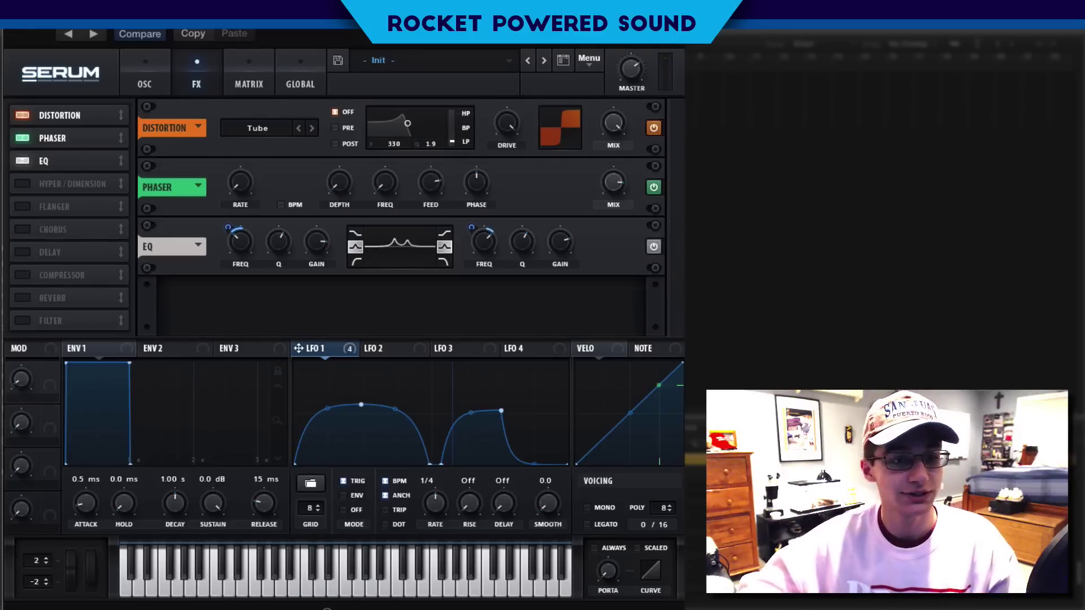
pyautogui.click(23, 276)
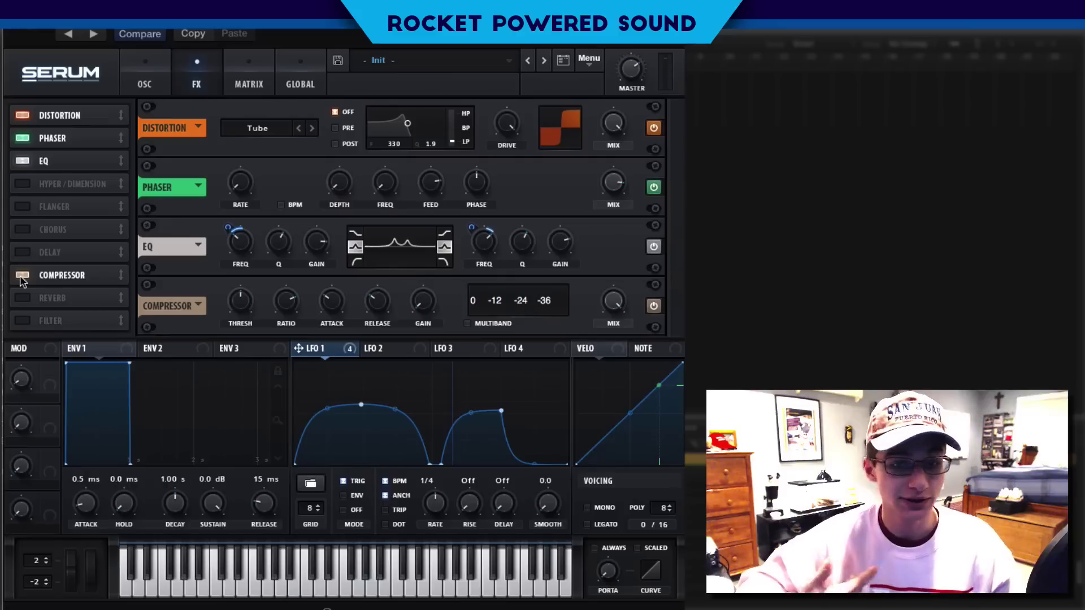
# Step: Move the Compressor right after the EQ in MULTIBAND mode, and enable Hyper/Dimension
pyautogui.moveTo(77, 279); pyautogui.dragTo(77, 185)
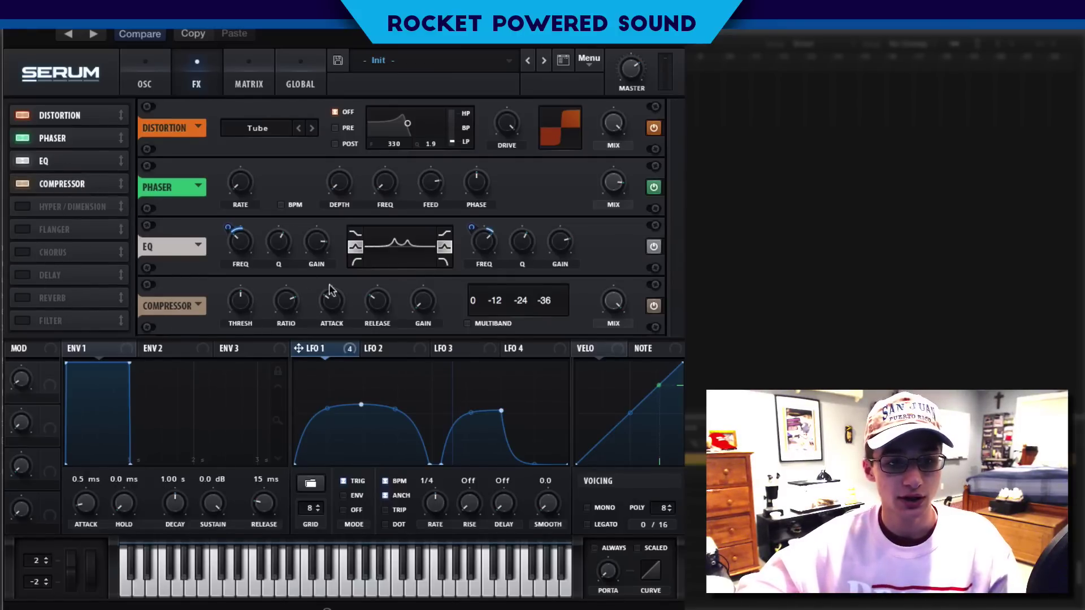
pyautogui.click(468, 325)
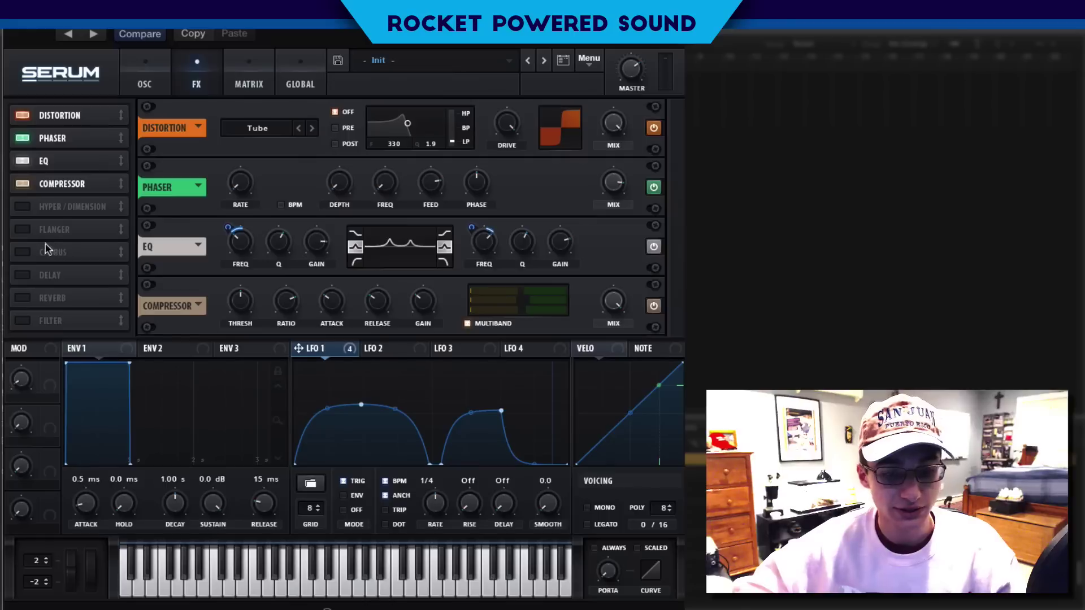
pyautogui.click(26, 207)
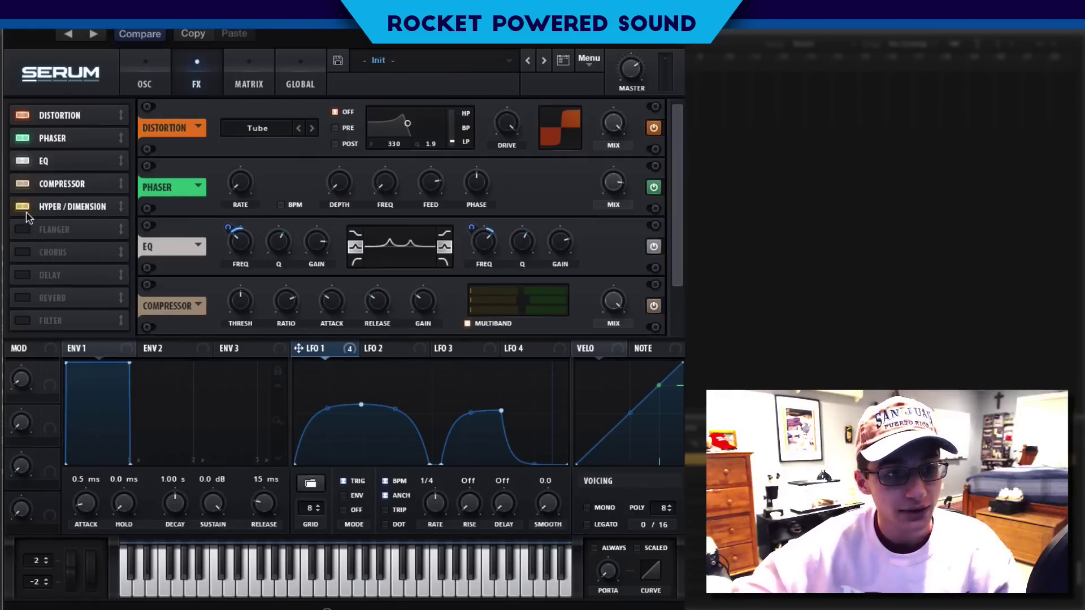
# Step: Set Hyper MIX to 36% with LFO 1 modulating it, and Dimension SIZE to 7%
pyautogui.moveTo(677, 237); pyautogui.dragTo(677, 354)
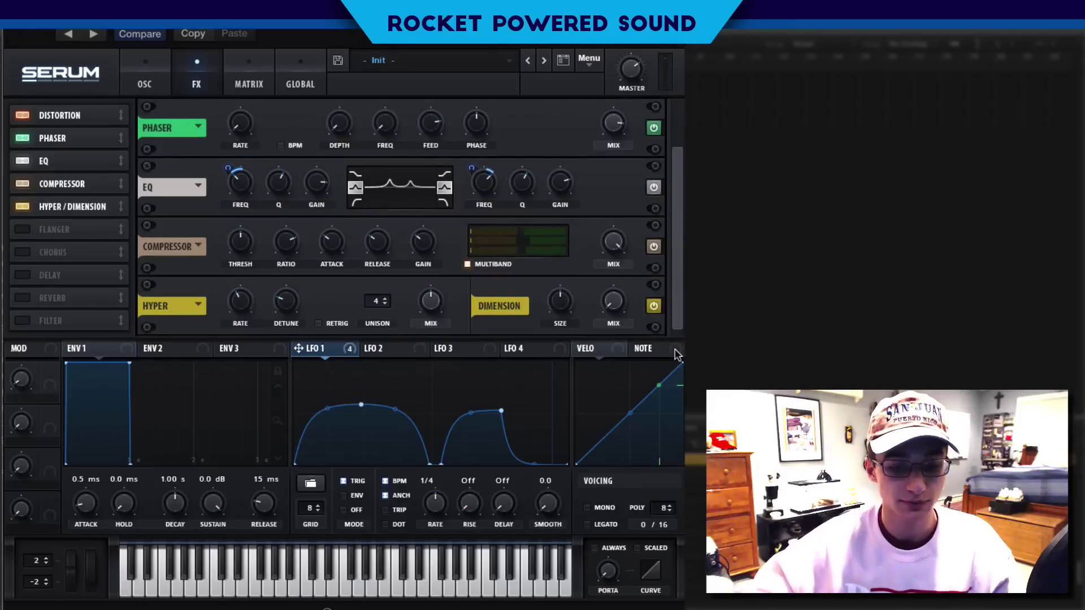
pyautogui.moveTo(439, 299); pyautogui.dragTo(425, 342)
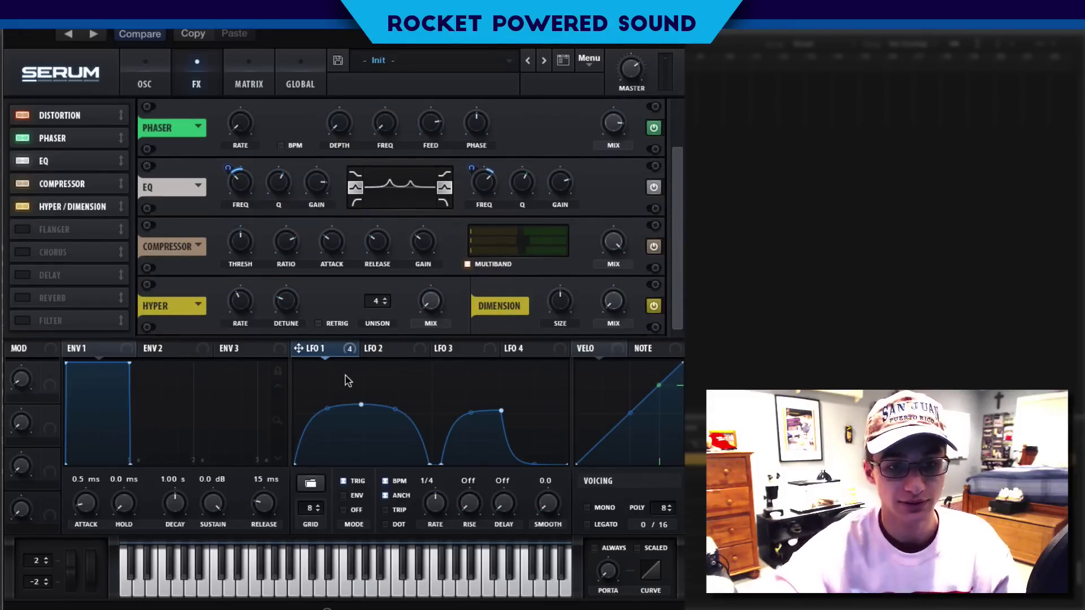
pyautogui.moveTo(328, 349); pyautogui.dragTo(409, 297)
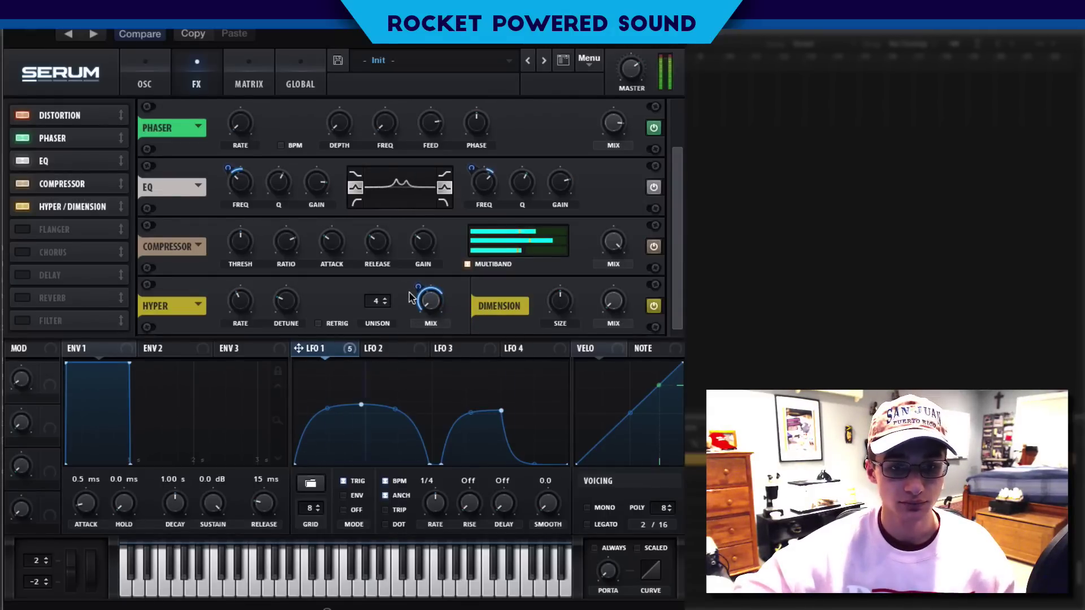
pyautogui.moveTo(557, 305); pyautogui.dragTo(537, 371)
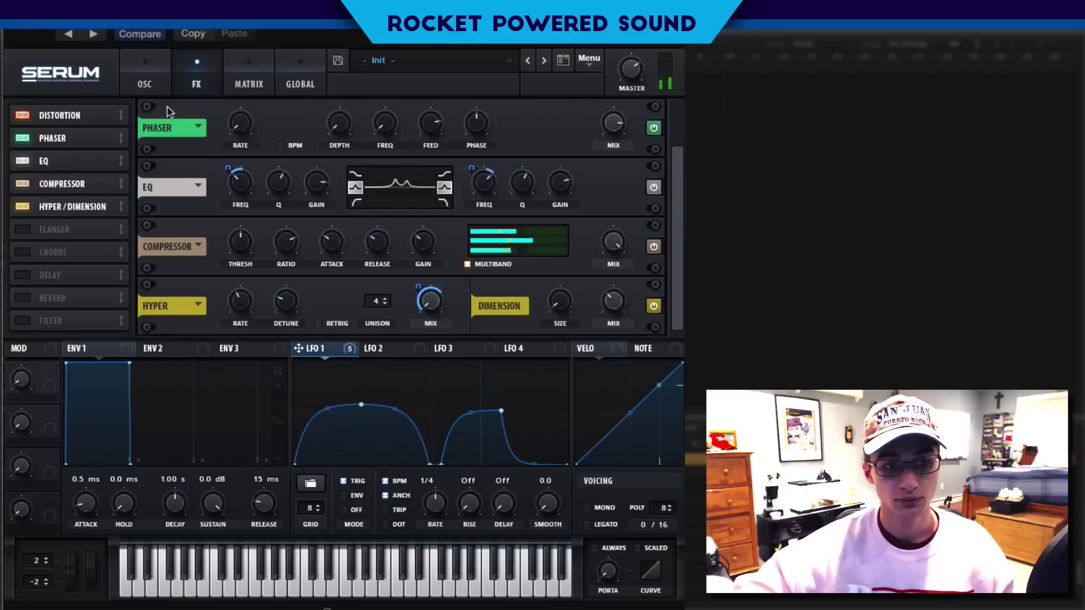
pyautogui.click(152, 85)
# Step: Route Macro 1 to Global Mast.Tun in matrix row 6 at a small amount, then sweep Macro 1 to test
pyautogui.click(241, 84)
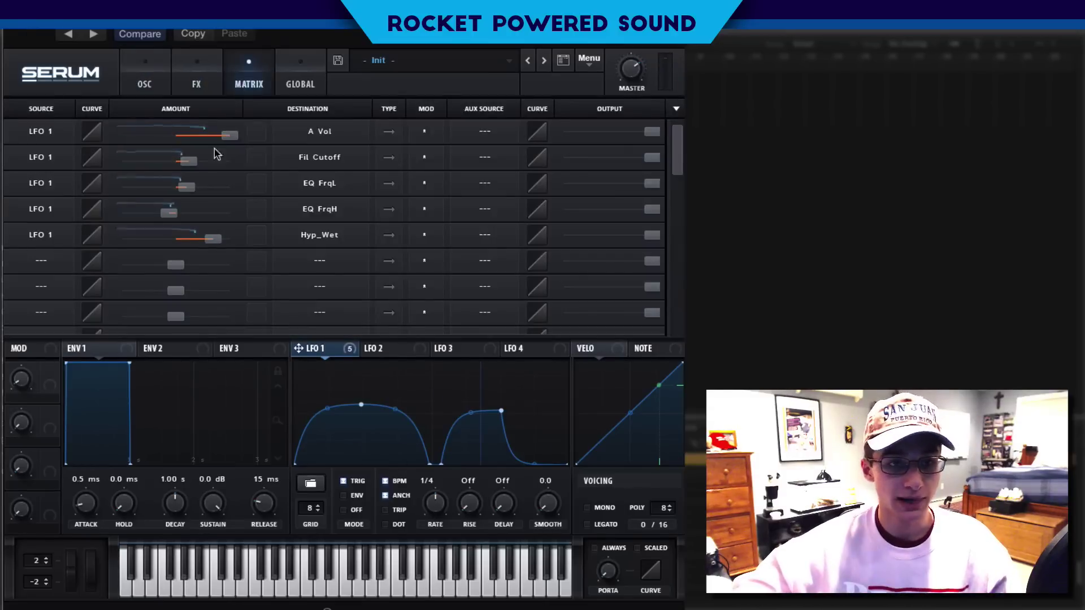
pyautogui.click(42, 261)
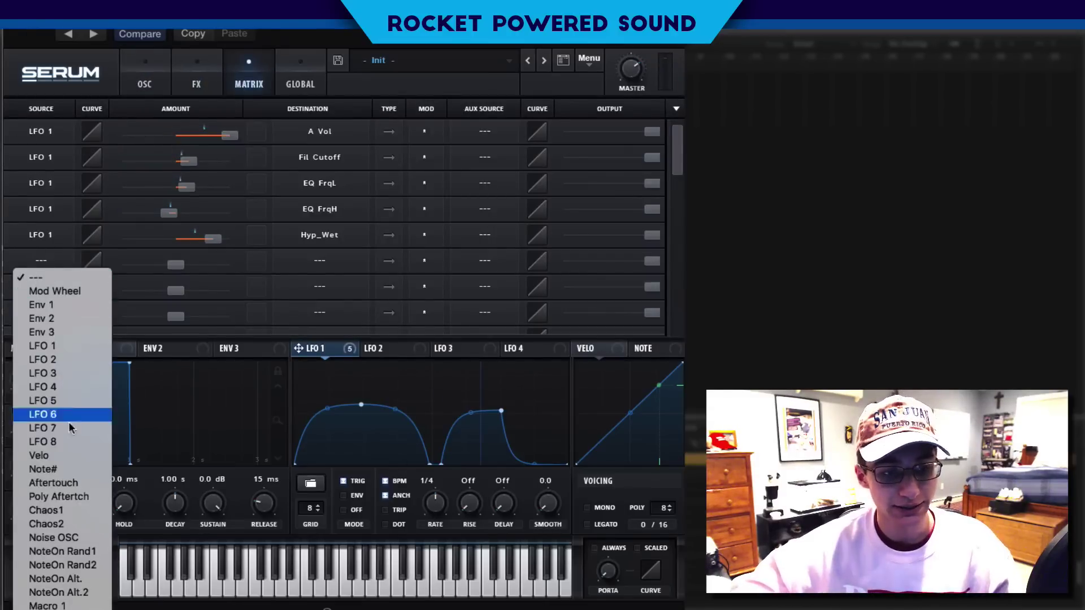
pyautogui.click(72, 605)
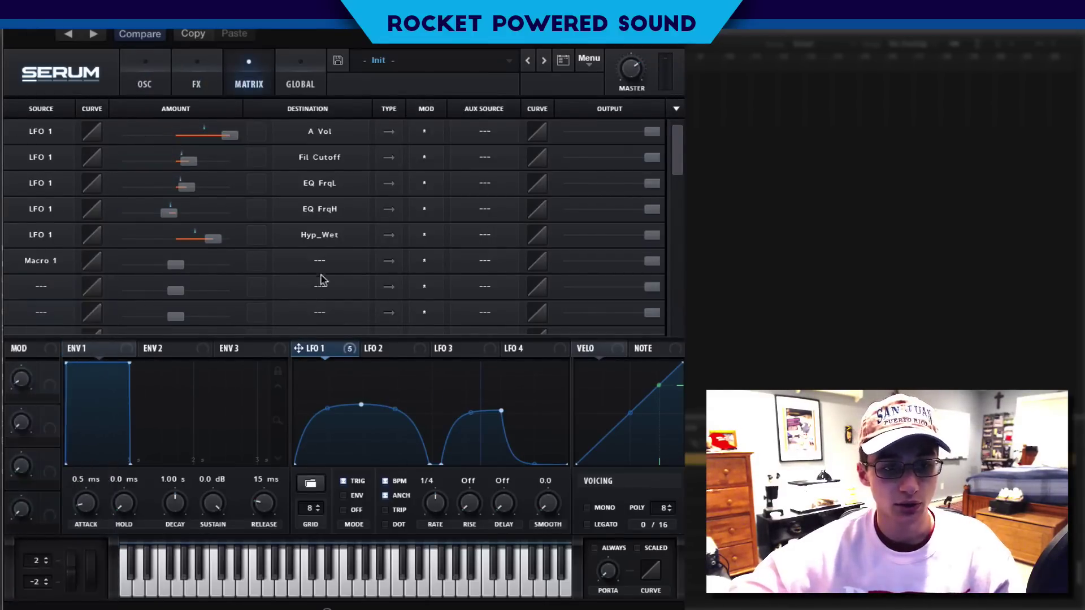
pyautogui.click(316, 272)
pyautogui.moveTo(362, 373)
pyautogui.click(402, 373)
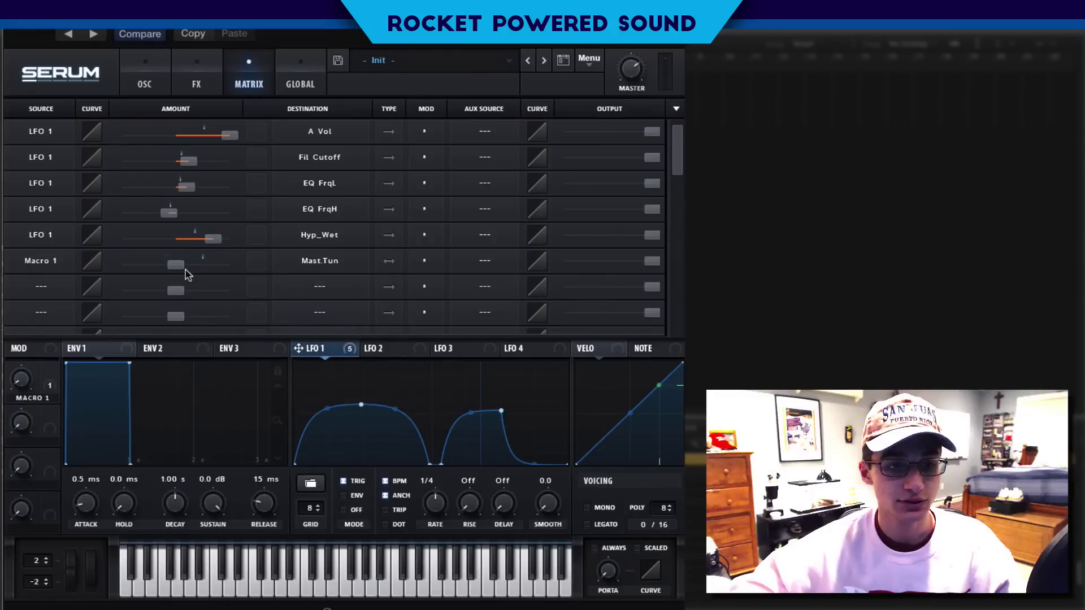
pyautogui.moveTo(192, 270); pyautogui.dragTo(196, 270)
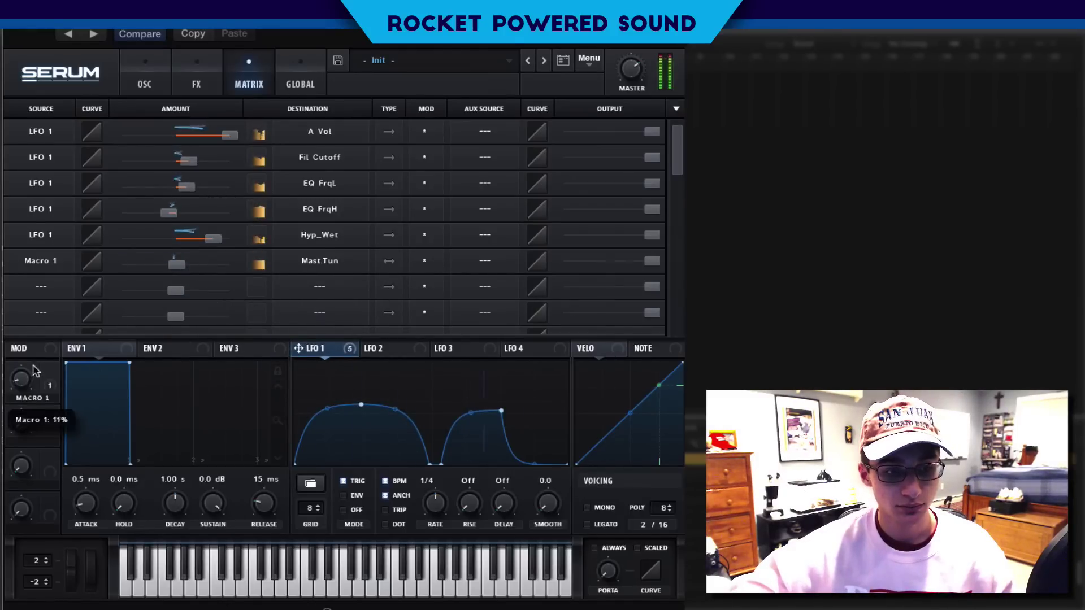
pyautogui.moveTo(47, 340); pyautogui.dragTo(90, 286)
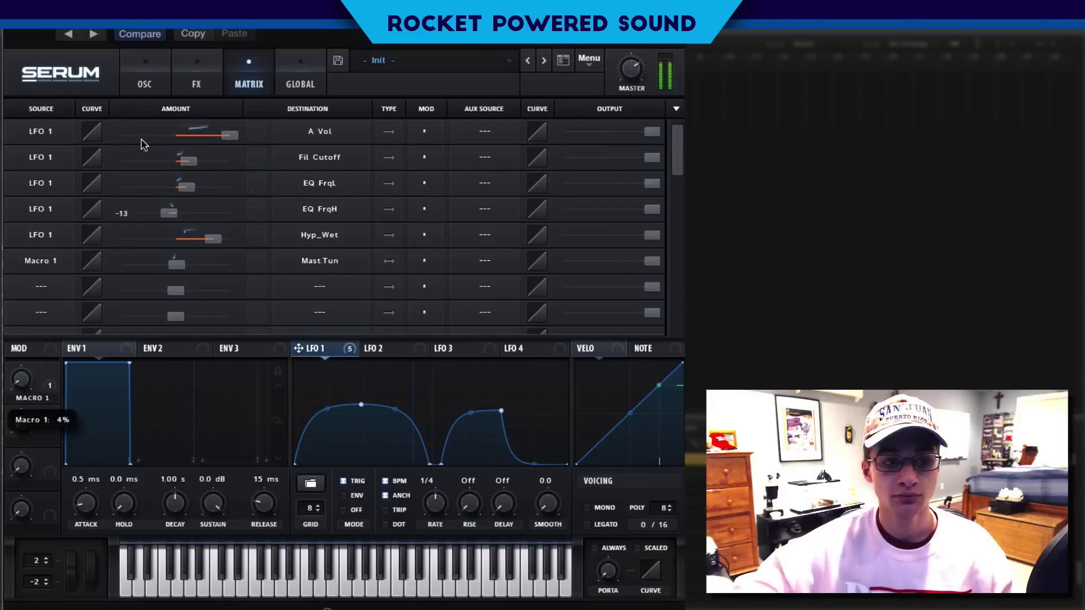
pyautogui.click(160, 70)
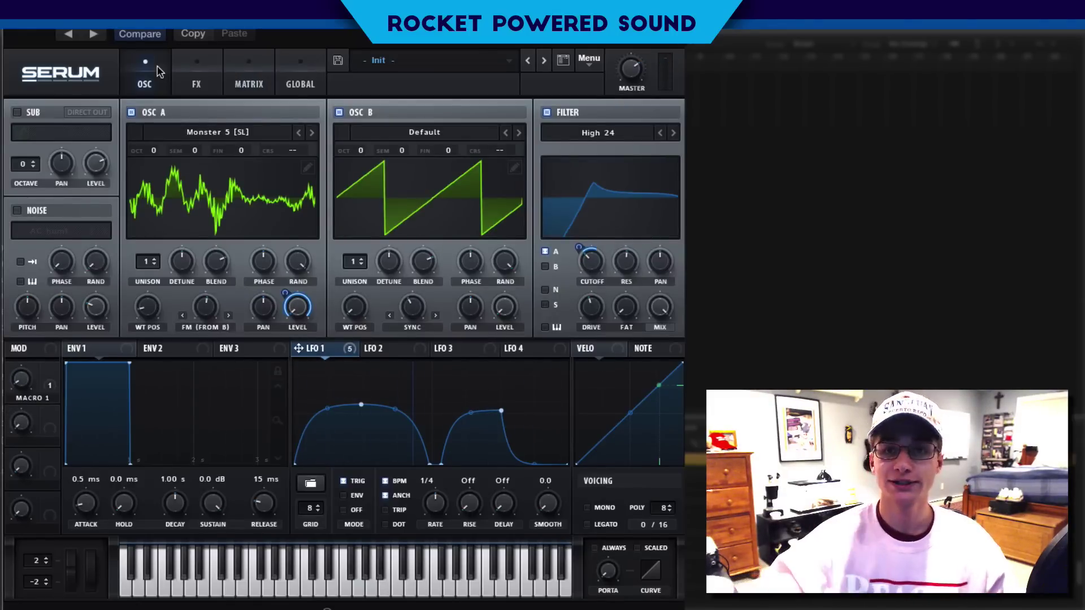